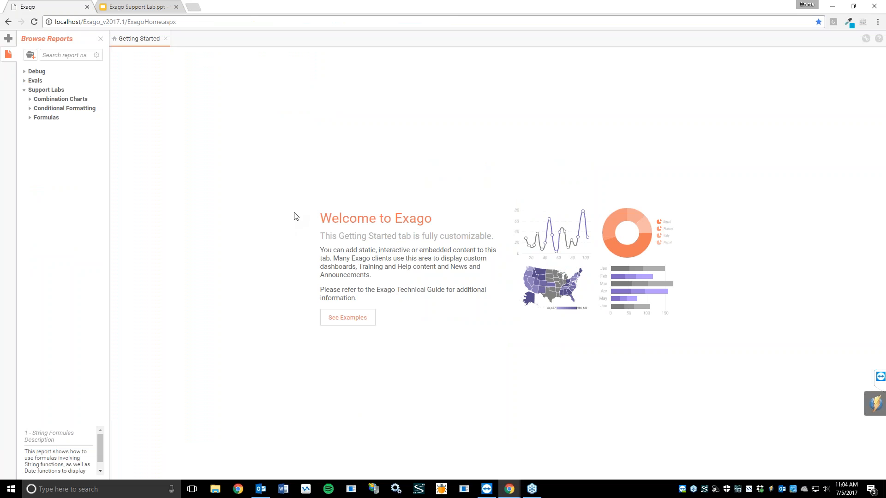
Open the 1 - String Formulas report from the Support Labs Formulas folder for editing and run it
{"action": "left_click", "coordinate": [51, 121]}
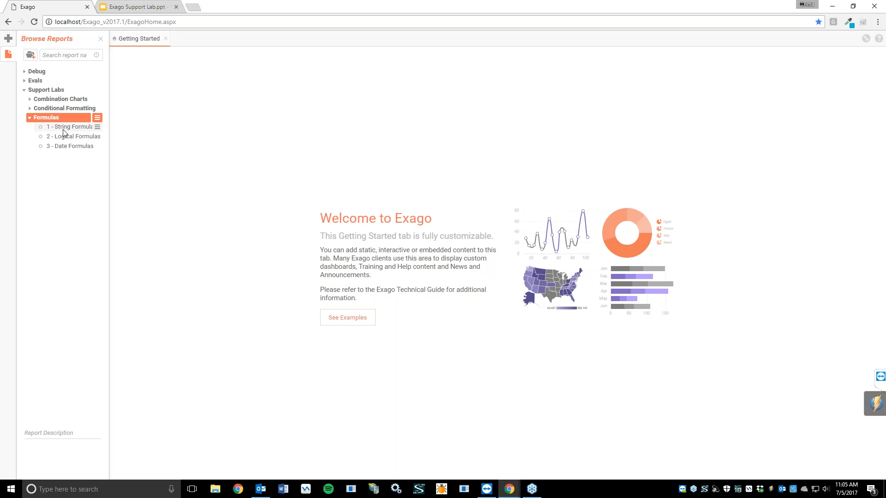
{"action": "double_click", "coordinate": [68, 129]}
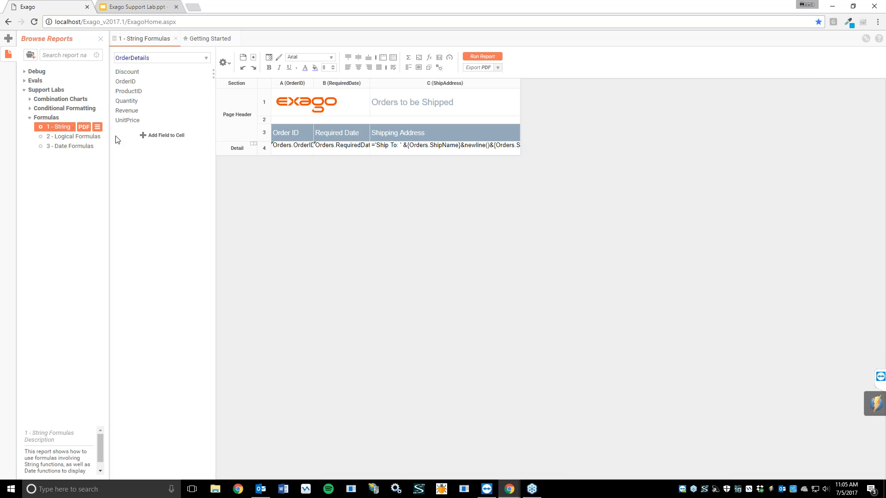
{"action": "left_click", "coordinate": [97, 126]}
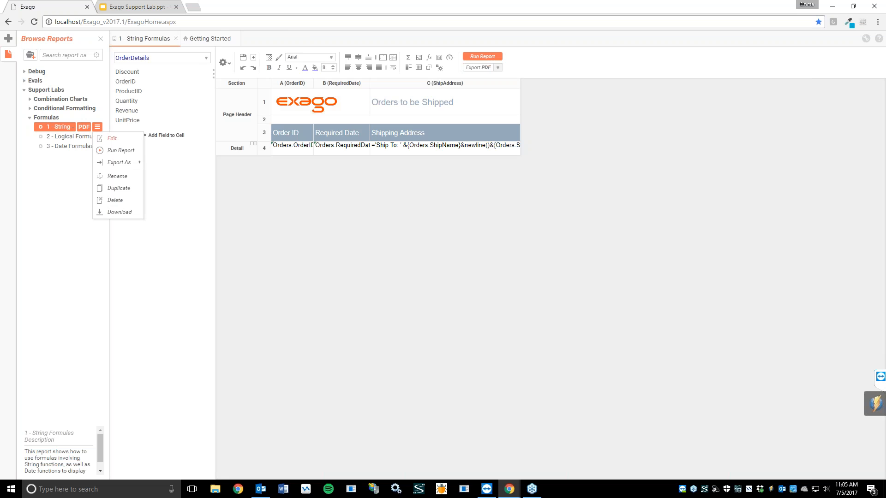
{"action": "left_click", "coordinate": [121, 151]}
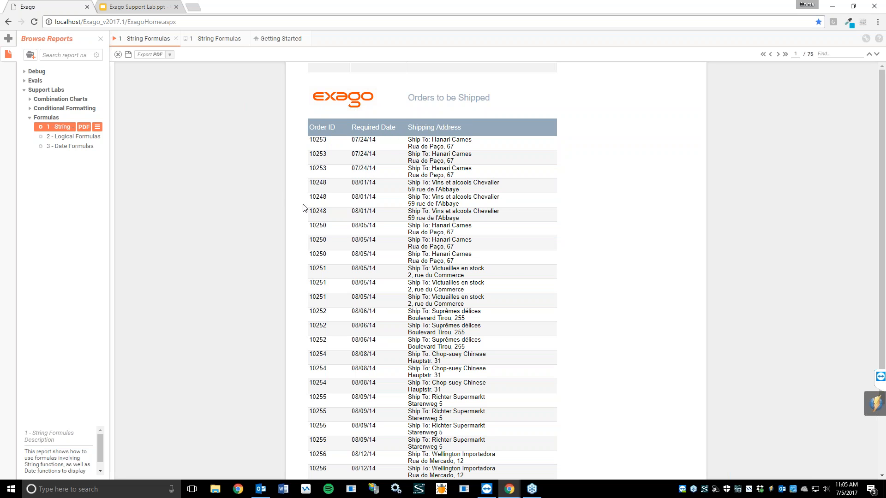
Compare the String Formulas design with its output and examine the first Shipping Address entry
{"action": "left_click", "coordinate": [207, 40]}
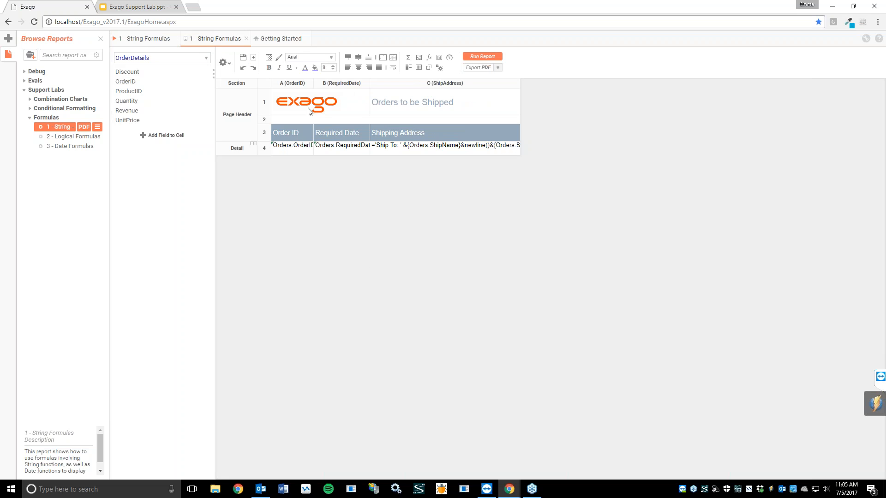
{"action": "left_click", "coordinate": [145, 38]}
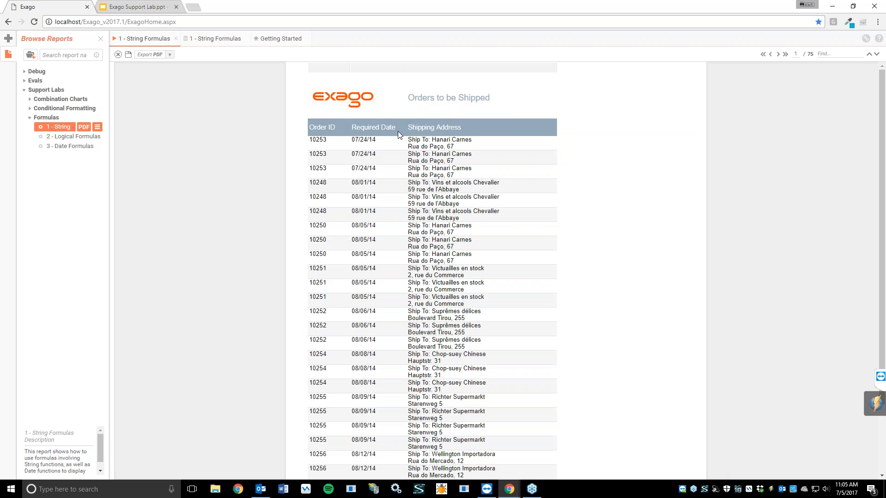
{"action": "left_click_drag", "start_coordinate": [408, 140], "coordinate": [462, 148]}
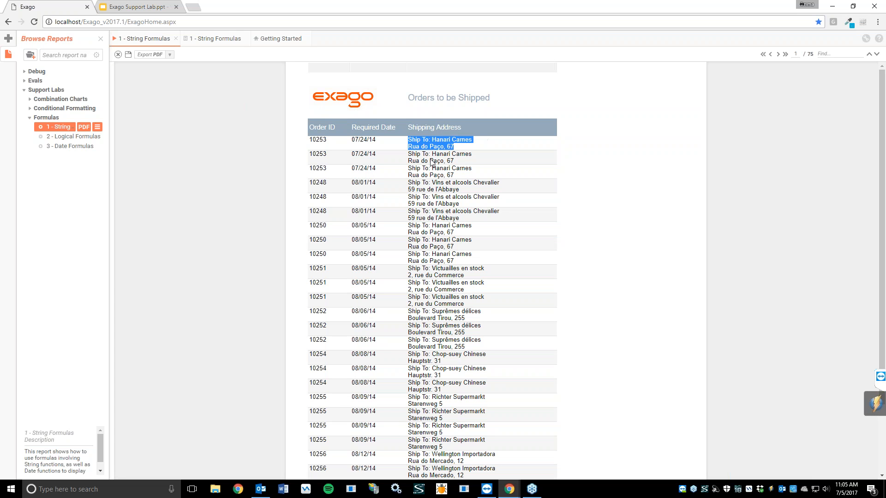
{"action": "left_click", "coordinate": [471, 218]}
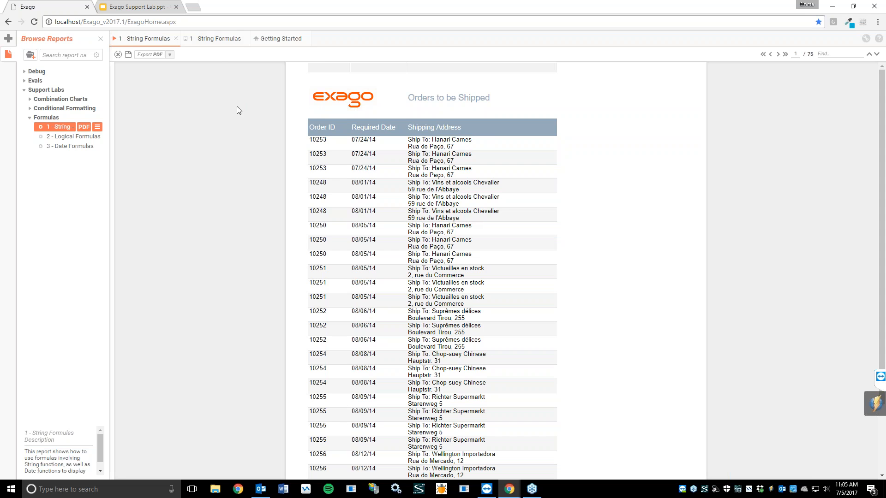
Open the Shipping Address detail cell's formula in the Formula Editor and examine its 'Ship To: ' literal text and first ampersand
{"action": "left_click", "coordinate": [209, 40]}
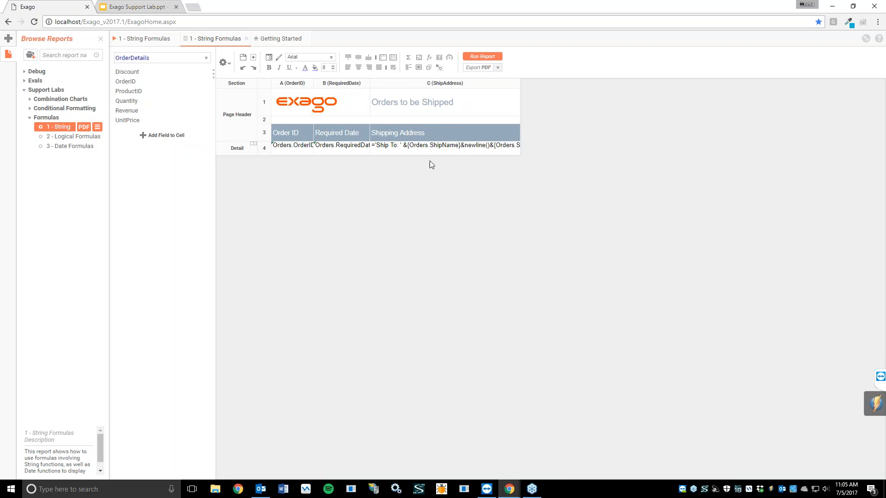
{"action": "left_click", "coordinate": [420, 147]}
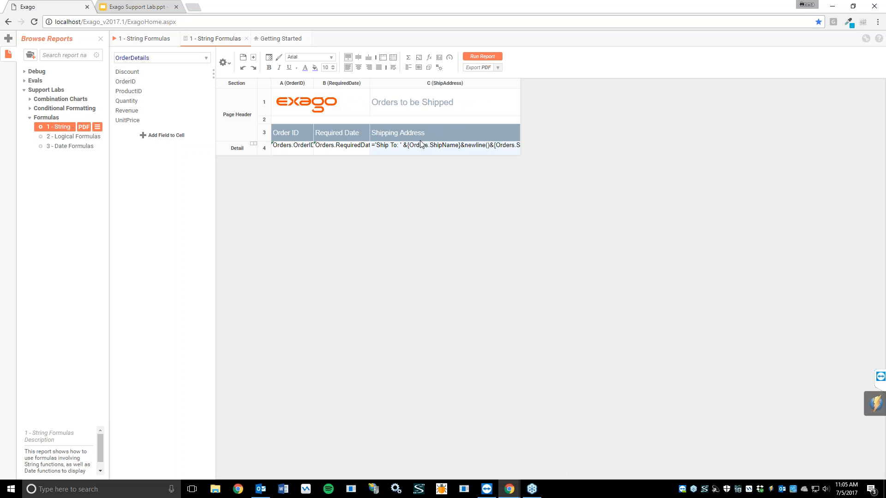
{"action": "left_click", "coordinate": [428, 58]}
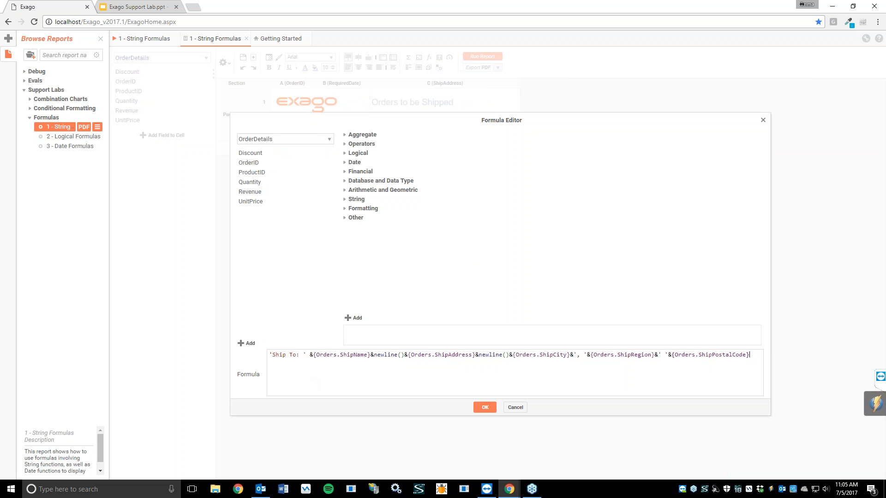
{"action": "left_click", "coordinate": [268, 355]}
{"action": "left_click", "coordinate": [305, 355]}
{"action": "left_click_drag", "start_coordinate": [302, 356], "coordinate": [299, 356]}
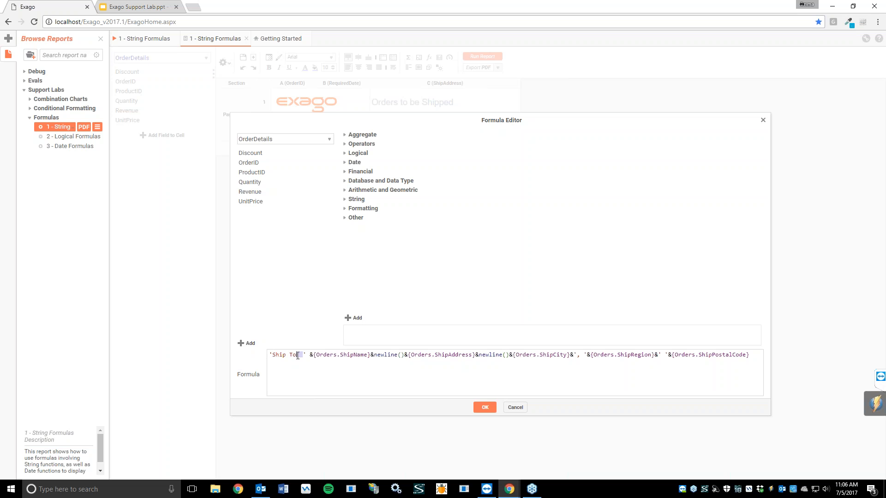
{"action": "left_click", "coordinate": [304, 381]}
{"action": "left_click", "coordinate": [301, 354]}
{"action": "left_click", "coordinate": [311, 356]}
{"action": "key", "text": "Right"}
{"action": "key", "text": "Right"}
Examine the {Orders.ShipName}, {Orders.ShipAddress} and newline() parts of the shipping address formula
{"action": "left_click_drag", "start_coordinate": [314, 355], "coordinate": [372, 355]}
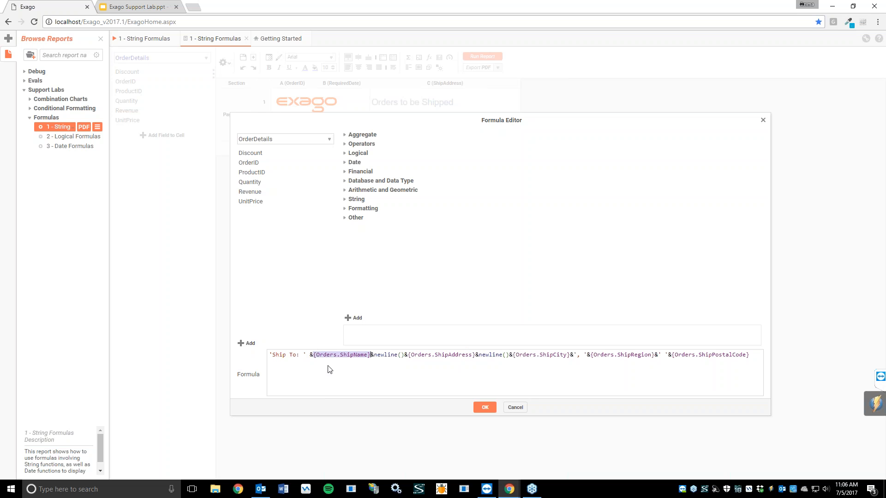
{"action": "left_click", "coordinate": [343, 368]}
{"action": "left_click_drag", "start_coordinate": [373, 354], "coordinate": [406, 354]}
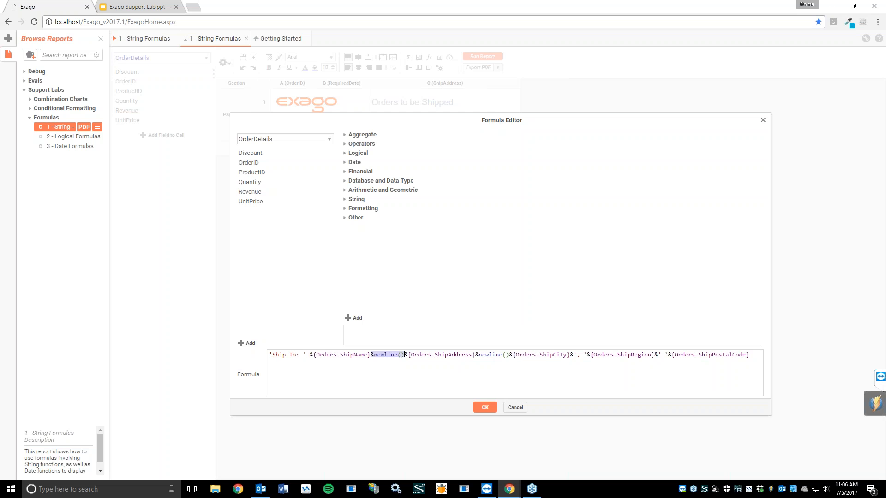
{"action": "left_click", "coordinate": [397, 370]}
{"action": "left_click_drag", "start_coordinate": [408, 356], "coordinate": [472, 356]}
{"action": "left_click", "coordinate": [425, 356]}
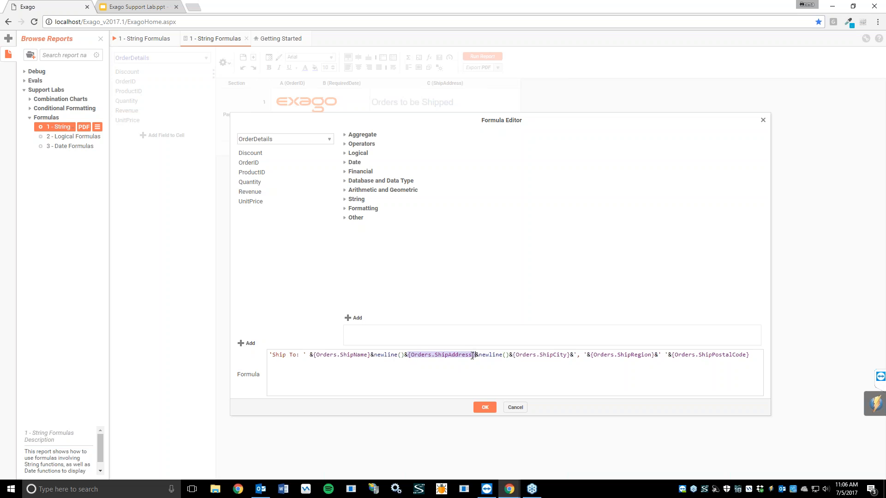
{"action": "left_click", "coordinate": [472, 355]}
{"action": "left_click_drag", "start_coordinate": [477, 356], "coordinate": [509, 355]}
{"action": "key", "text": "End"}
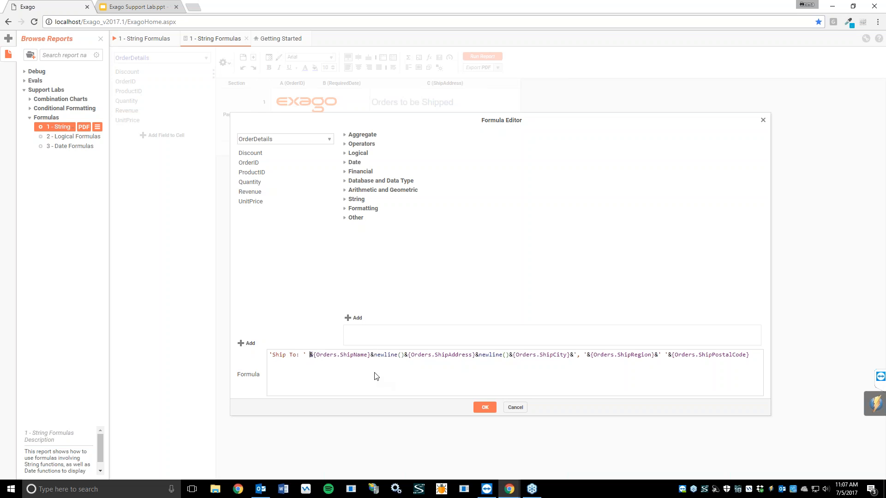
Review how ampersands join the 'Ship To: ' text to the ship name, ship address and line breaks in the formula
{"action": "left_click", "coordinate": [272, 355]}
{"action": "left_click_drag", "start_coordinate": [273, 354], "coordinate": [306, 354]}
{"action": "left_click", "coordinate": [311, 355]}
{"action": "left_click", "coordinate": [374, 354]}
{"action": "left_click_drag", "start_coordinate": [313, 356], "coordinate": [372, 355]}
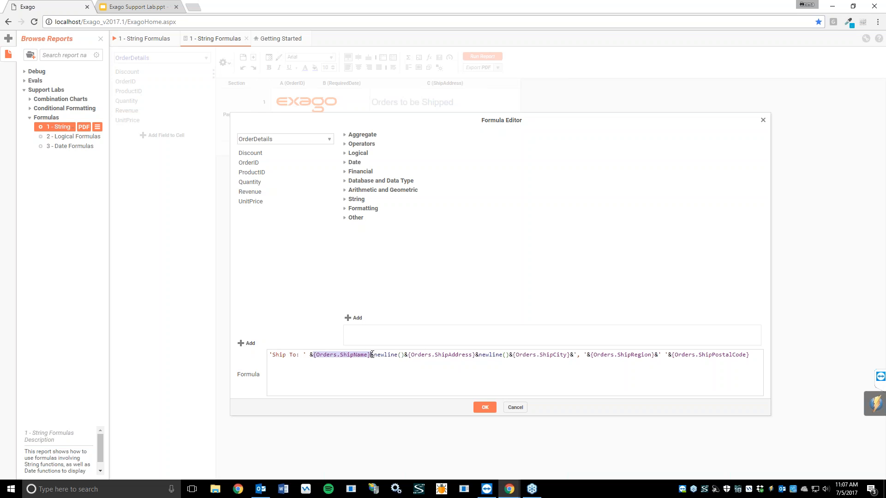
{"action": "left_click", "coordinate": [384, 355]}
{"action": "left_click_drag", "start_coordinate": [411, 356], "coordinate": [476, 356]}
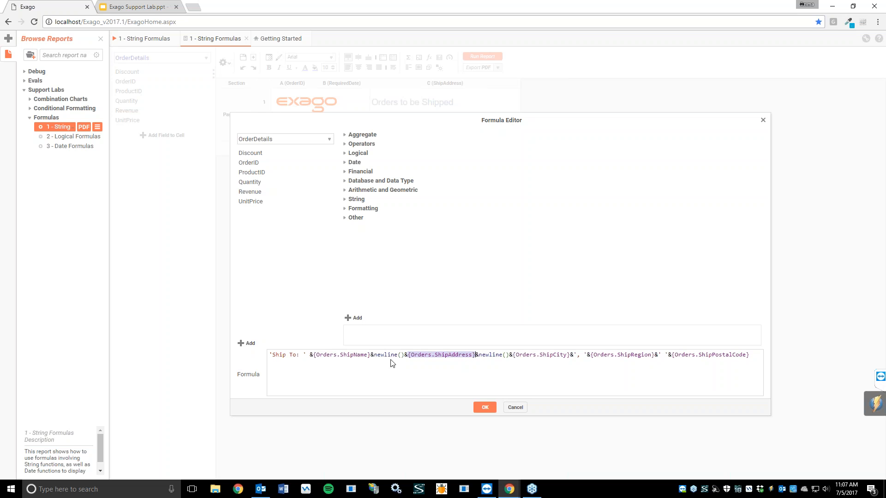
{"action": "left_click_drag", "start_coordinate": [474, 355], "coordinate": [514, 355]}
{"action": "left_click", "coordinate": [501, 357]}
Examine the quoted comma and space separators around {Orders.ShipRegion} and close the Formula Editor, accepting the formula
{"action": "left_click_drag", "start_coordinate": [574, 355], "coordinate": [589, 358]}
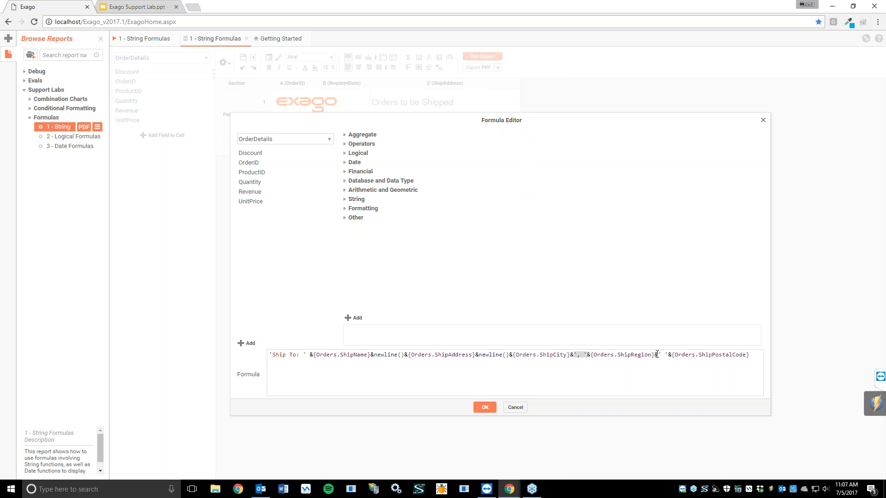
{"action": "left_click_drag", "start_coordinate": [658, 356], "coordinate": [668, 356]}
{"action": "left_click", "coordinate": [652, 386]}
{"action": "left_click", "coordinate": [139, 44]}
{"action": "left_click_drag", "start_coordinate": [667, 354], "coordinate": [660, 354]}
{"action": "left_click", "coordinate": [585, 374]}
{"action": "left_click", "coordinate": [815, 447]}
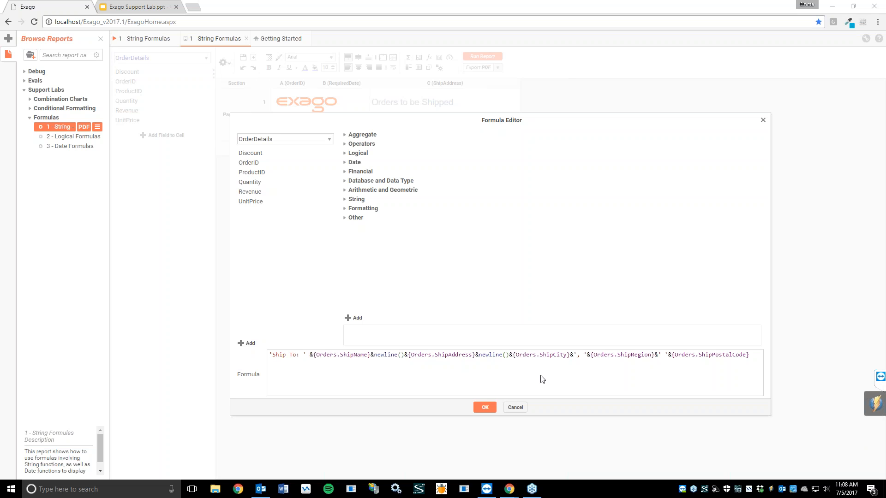
{"action": "left_click", "coordinate": [475, 410]}
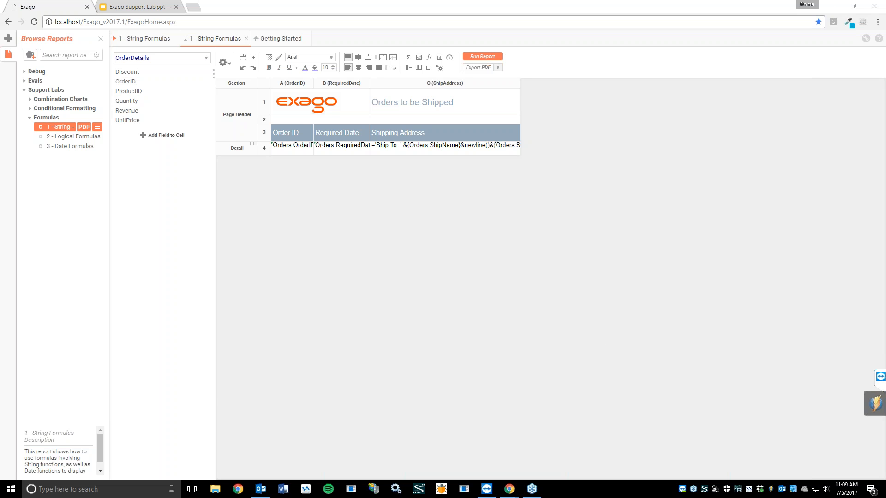
{"action": "left_click", "coordinate": [369, 253]}
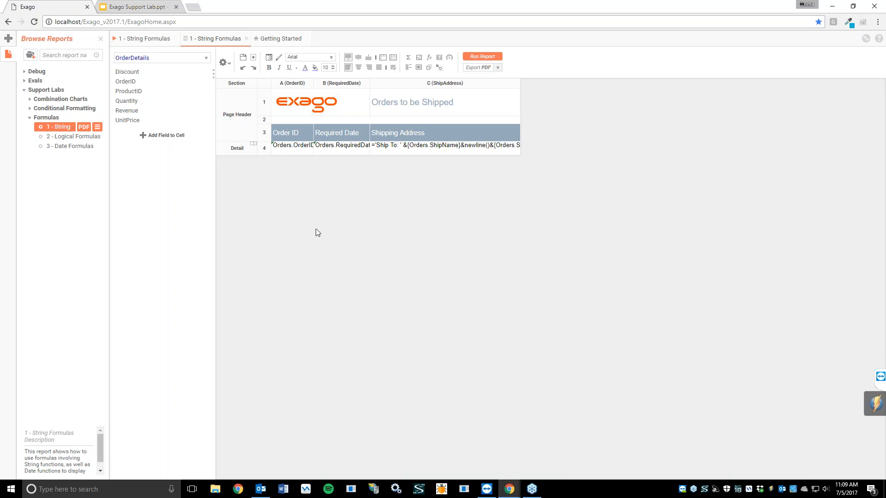
Run the 2 - Logical Formulas report from the Formulas folder
{"action": "left_click", "coordinate": [67, 138]}
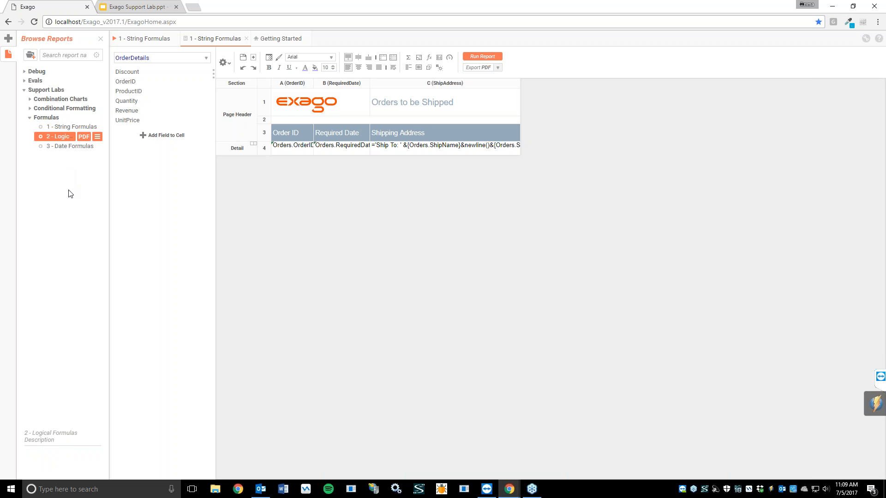
{"action": "left_click", "coordinate": [98, 139]}
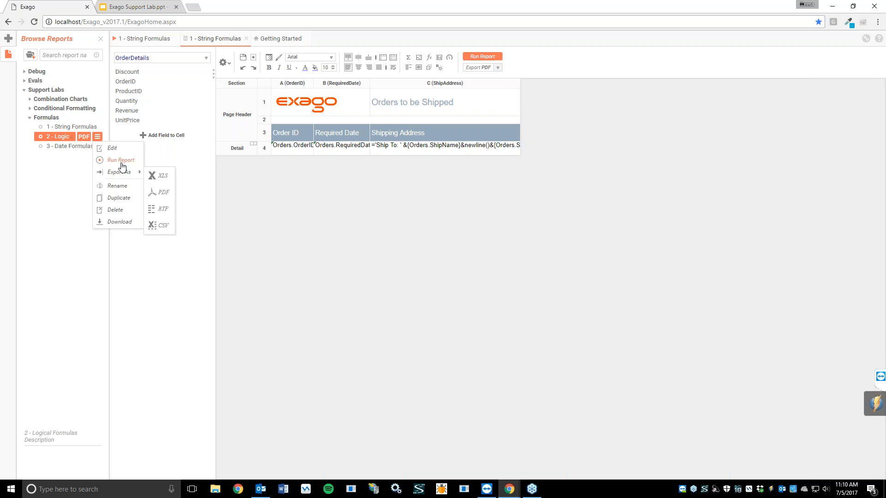
{"action": "left_click", "coordinate": [120, 160]}
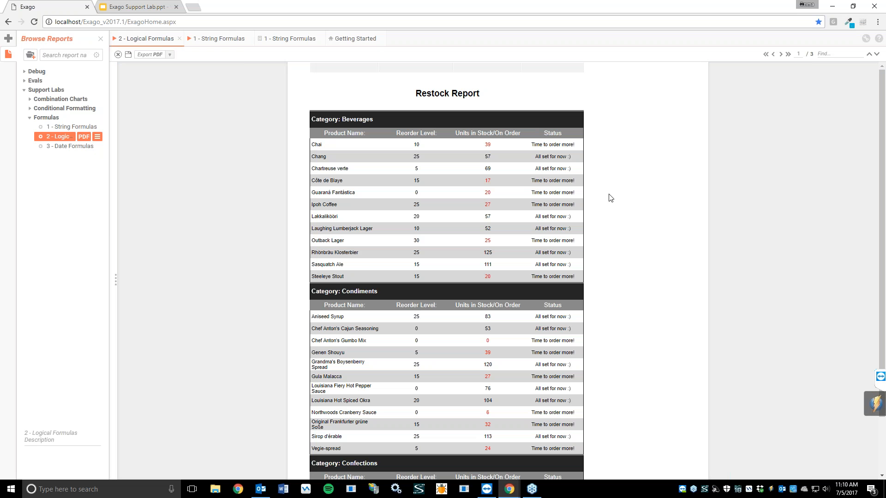
Examine the Restock Report's title and its Reorder Level, Units in Stock/On Order and Status columns
{"action": "left_click_drag", "start_coordinate": [411, 94], "coordinate": [495, 93]}
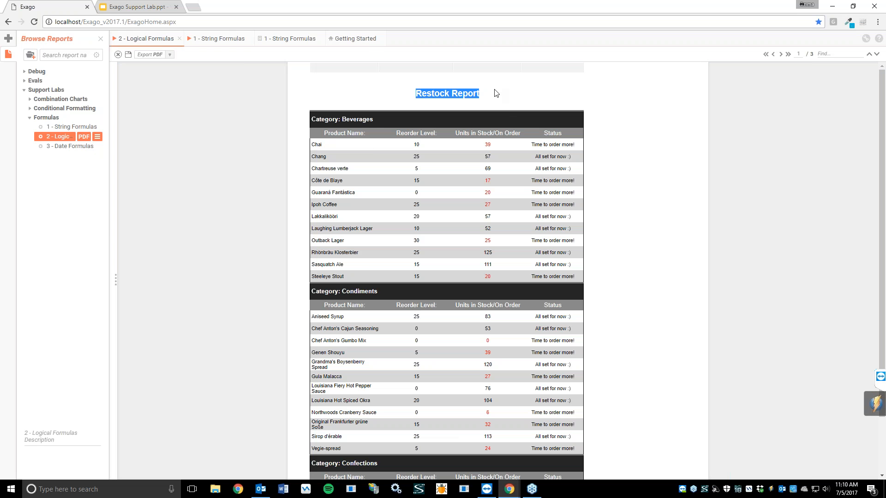
{"action": "left_click", "coordinate": [362, 147]}
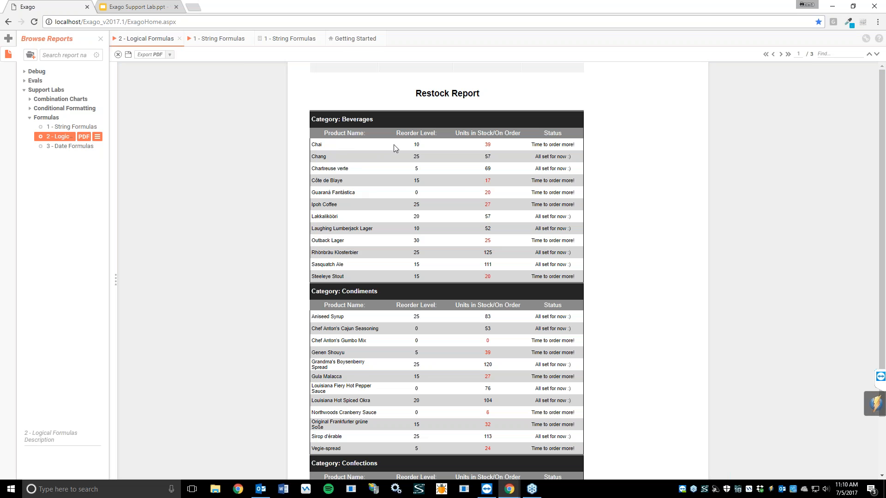
{"action": "left_click_drag", "start_coordinate": [413, 139], "coordinate": [420, 285]}
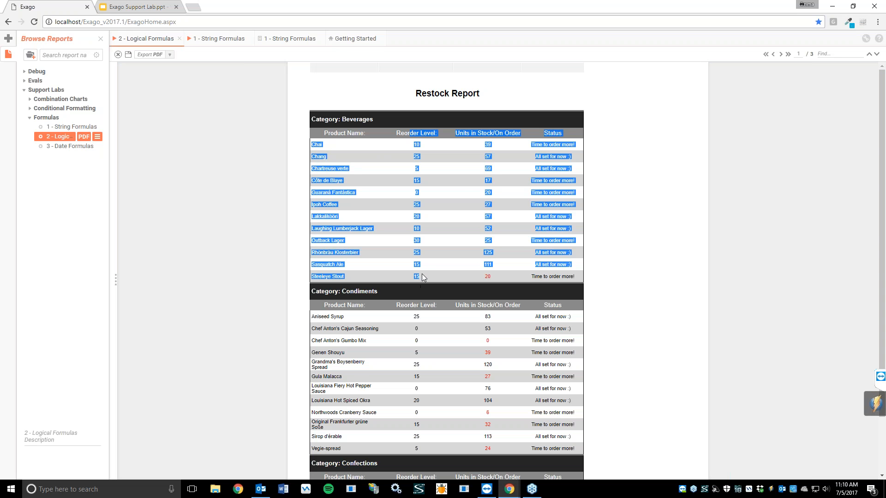
{"action": "left_click", "coordinate": [420, 285]}
{"action": "left_click_drag", "start_coordinate": [458, 130], "coordinate": [519, 133]}
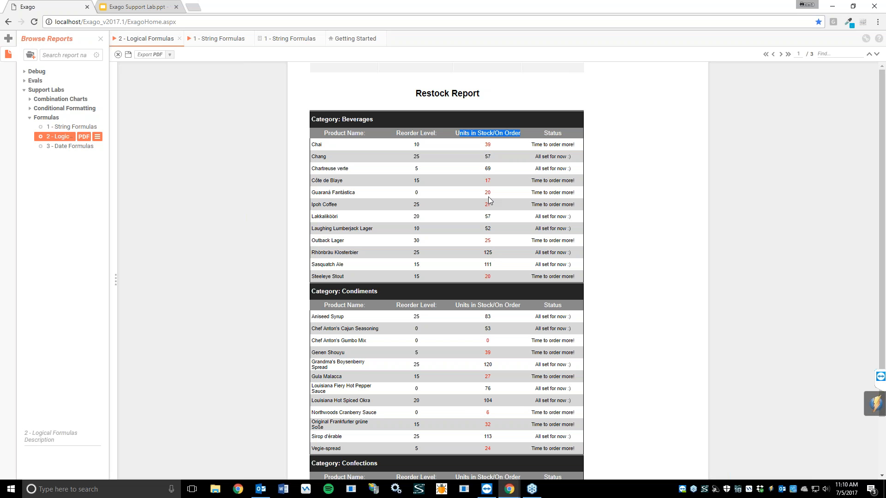
{"action": "left_click", "coordinate": [498, 128]}
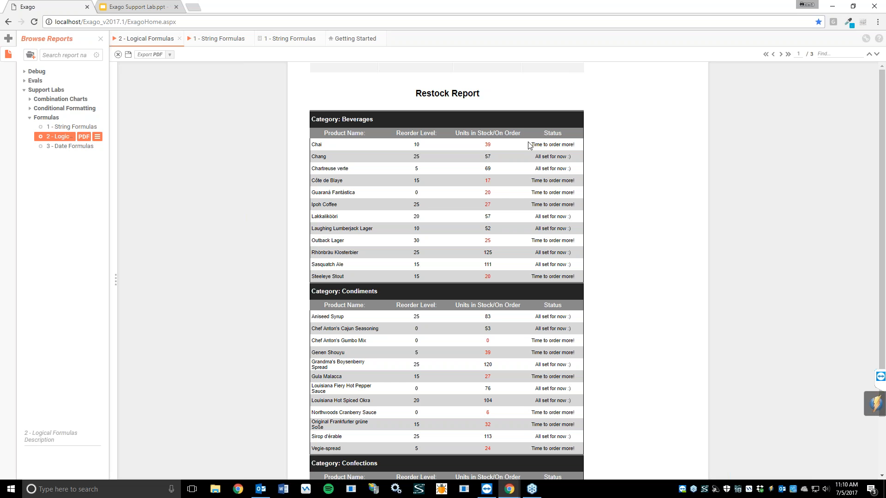
{"action": "left_click_drag", "start_coordinate": [534, 145], "coordinate": [577, 270]}
{"action": "left_click", "coordinate": [573, 264]}
Open the 2 - Logical Formulas report for editing and review the category header's formula in the Formula Editor, accepting it
{"action": "left_click", "coordinate": [59, 136]}
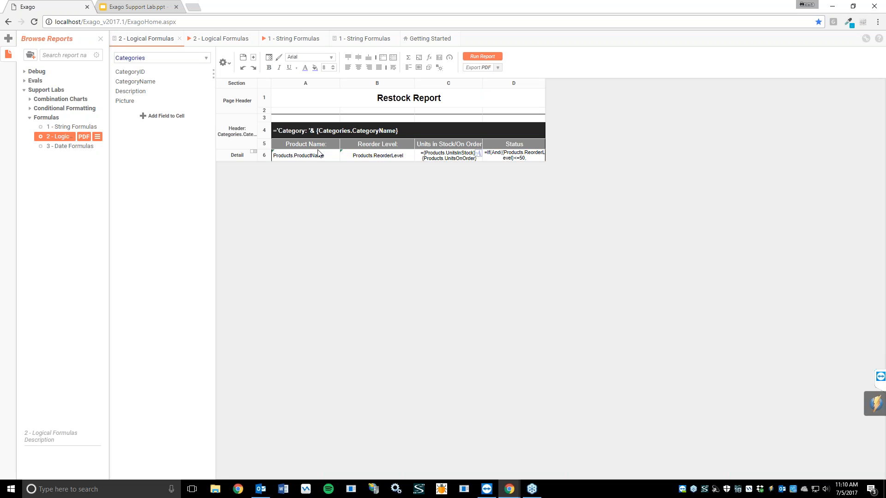
{"action": "left_click", "coordinate": [322, 133]}
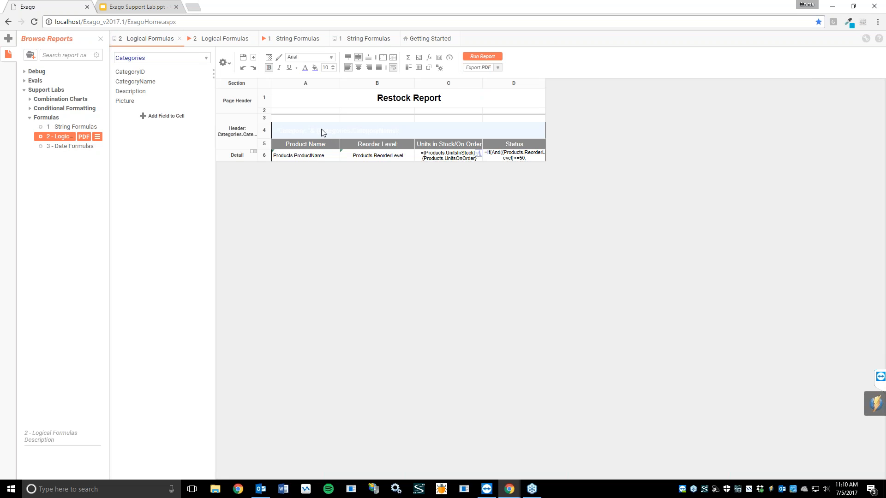
{"action": "left_click", "coordinate": [430, 57]}
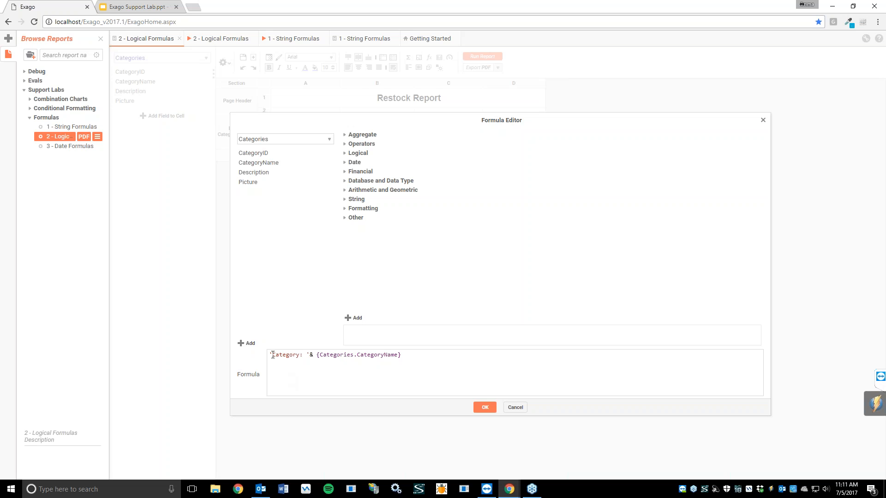
{"action": "left_click_drag", "start_coordinate": [269, 355], "coordinate": [303, 355]}
{"action": "left_click", "coordinate": [301, 356]}
{"action": "left_click", "coordinate": [309, 372]}
{"action": "left_click", "coordinate": [477, 409]}
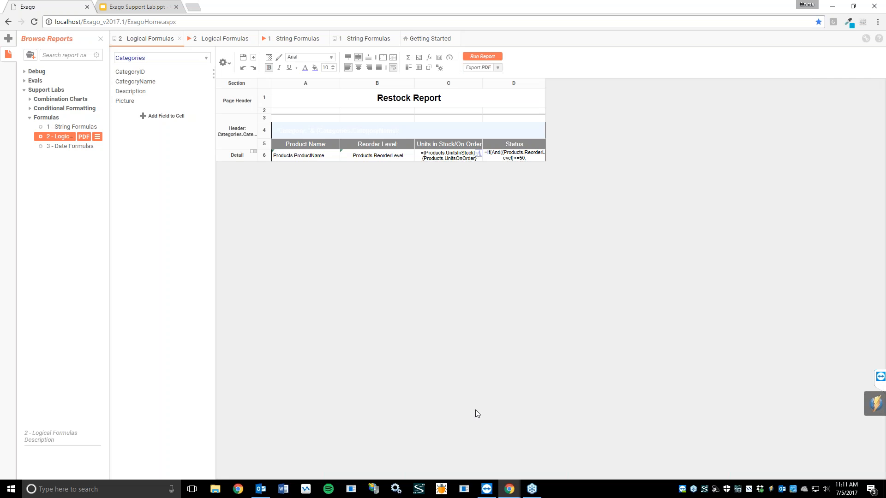
Review the Units in Stock/On Order detail cell's formula in the Formula Editor and accept it
{"action": "left_click", "coordinate": [307, 157]}
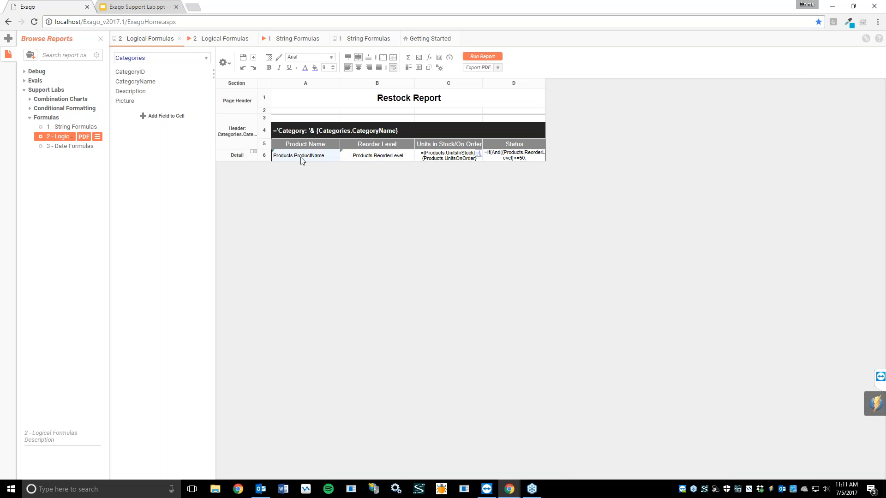
{"action": "left_click", "coordinate": [354, 159]}
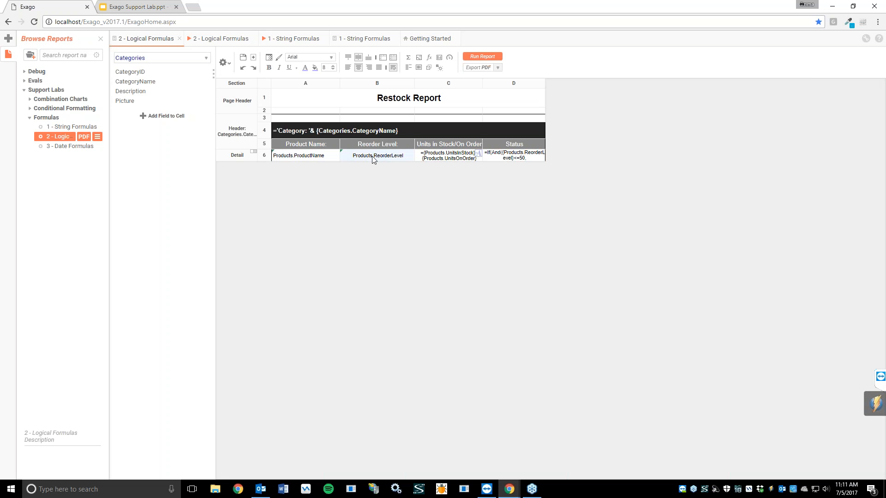
{"action": "left_click", "coordinate": [433, 156]}
{"action": "left_click", "coordinate": [429, 57]}
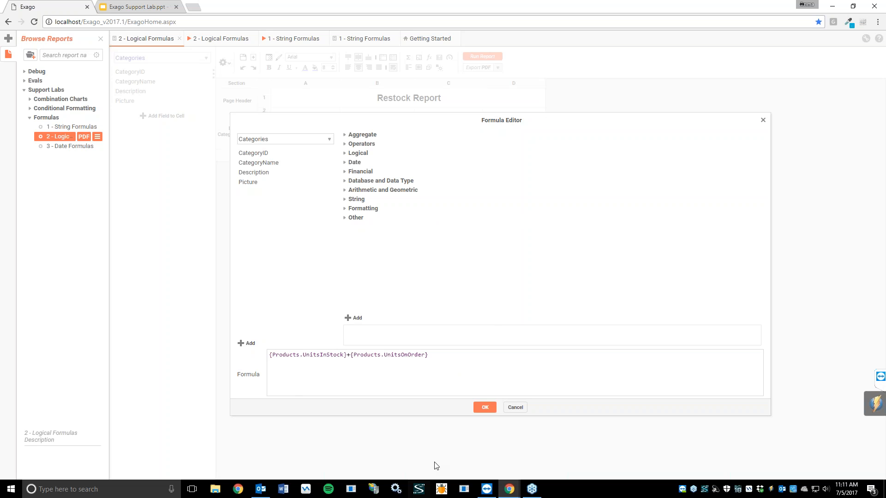
{"action": "left_click", "coordinate": [481, 411]}
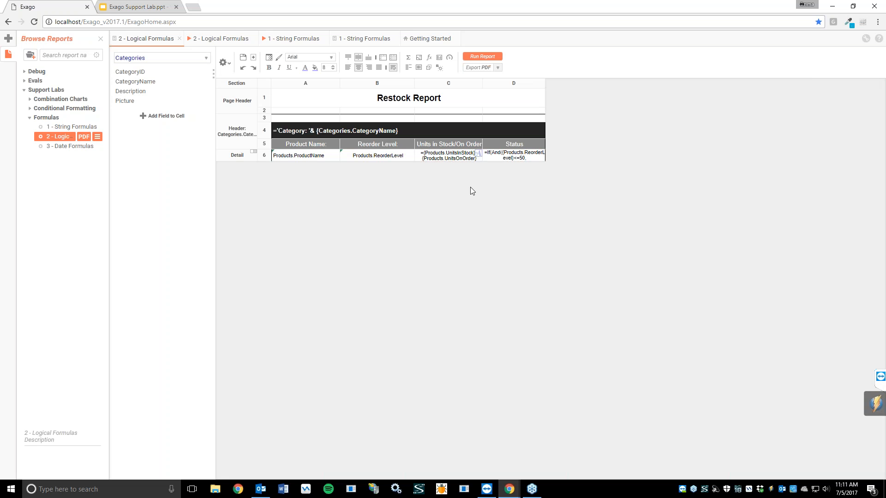
Check the Units in Stock/On Order cell's conditional foreground color rule and its formula, then close Format Cells
{"action": "left_click", "coordinate": [479, 156]}
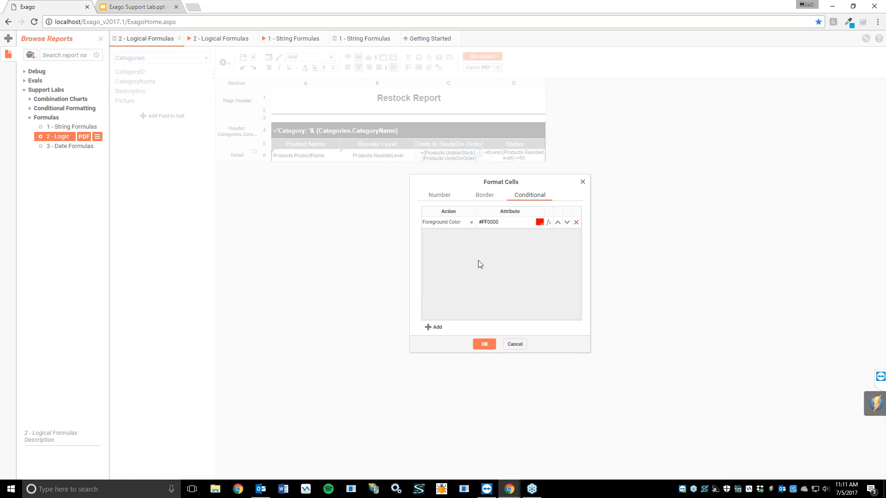
{"action": "left_click", "coordinate": [549, 223]}
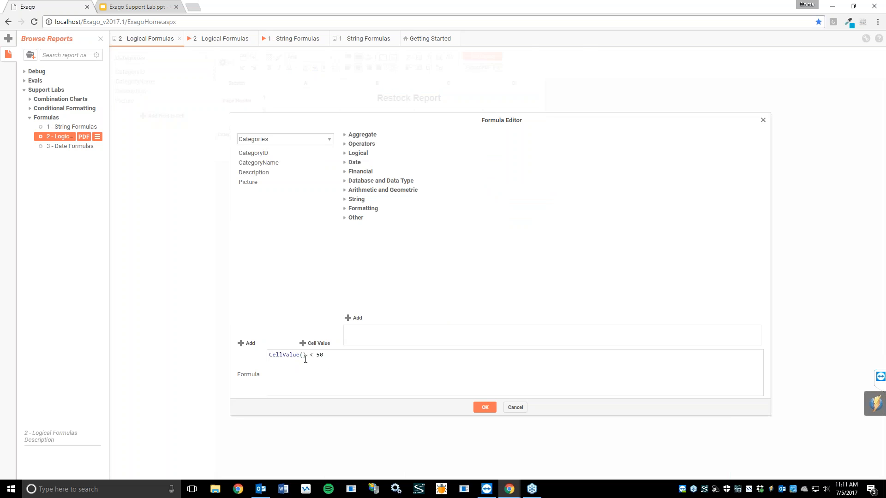
{"action": "left_click", "coordinate": [488, 408]}
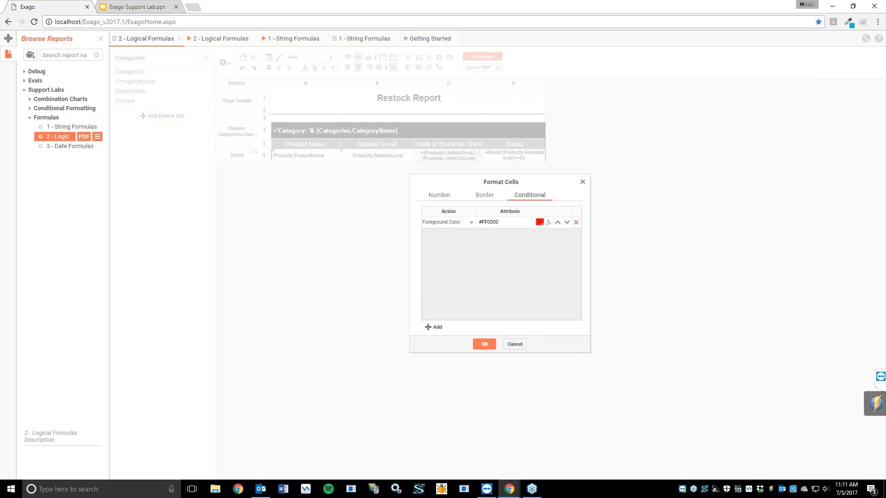
{"action": "left_click", "coordinate": [485, 345]}
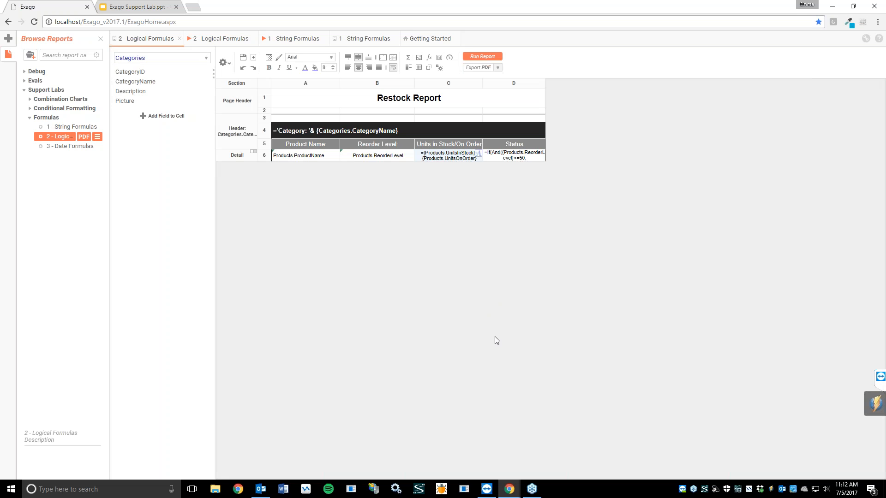
{"action": "left_click", "coordinate": [479, 154]}
{"action": "left_click", "coordinate": [583, 183]}
Open the Status detail cell's formula in the Formula Editor and examine its If and And functions
{"action": "left_click", "coordinate": [510, 161]}
{"action": "left_click", "coordinate": [429, 57]}
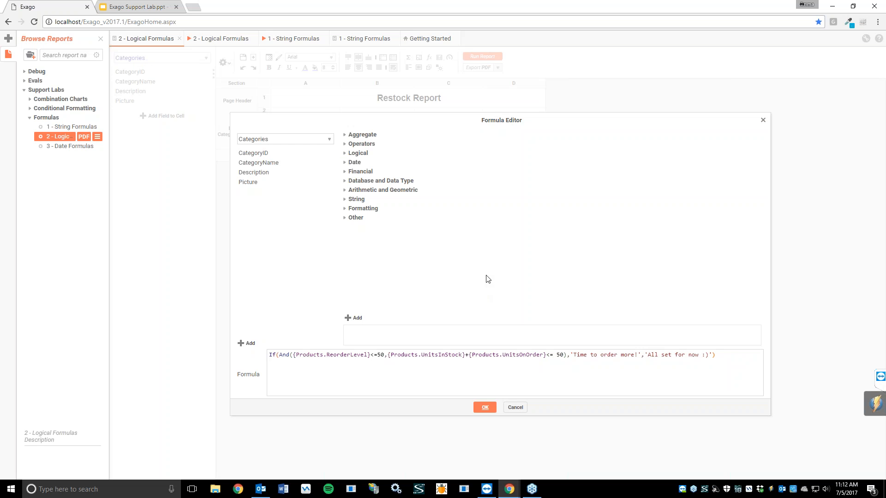
{"action": "left_click", "coordinate": [734, 357]}
{"action": "left_click", "coordinate": [274, 354]}
{"action": "left_click_drag", "start_coordinate": [279, 354], "coordinate": [290, 354]}
{"action": "left_click", "coordinate": [301, 382]}
{"action": "double_click", "coordinate": [274, 355]}
{"action": "double_click", "coordinate": [284, 355]}
{"action": "left_click", "coordinate": [522, 367]}
{"action": "left_click_drag", "start_coordinate": [279, 354], "coordinate": [290, 355]}
Expand the Logical functions and read the description of the And function
{"action": "left_click", "coordinate": [401, 153]}
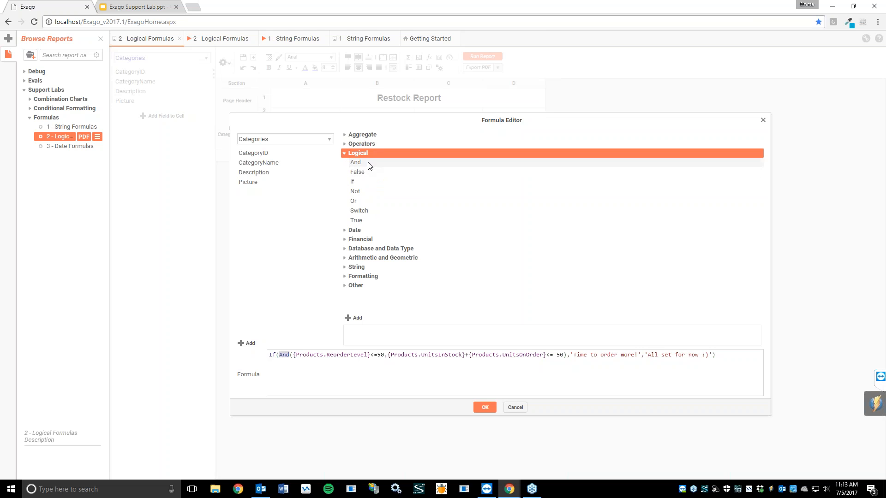
{"action": "left_click", "coordinate": [370, 163]}
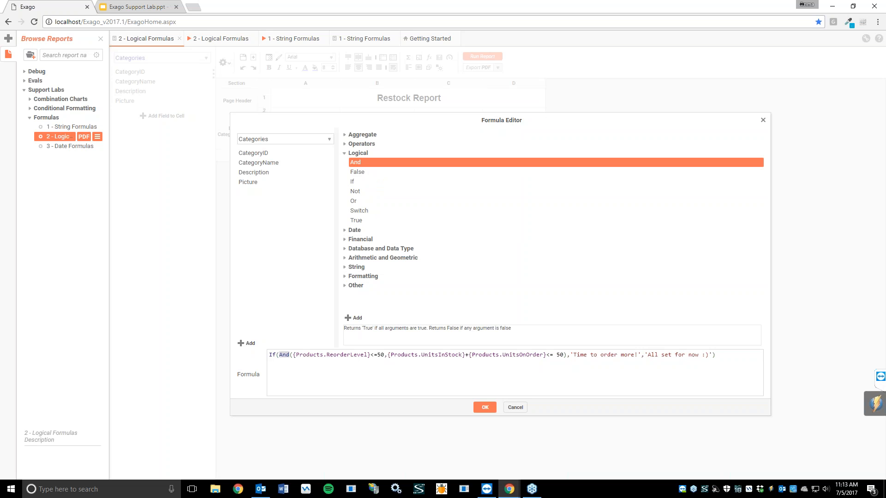
{"action": "left_click_drag", "start_coordinate": [345, 329], "coordinate": [505, 331]}
{"action": "left_click", "coordinate": [517, 335]}
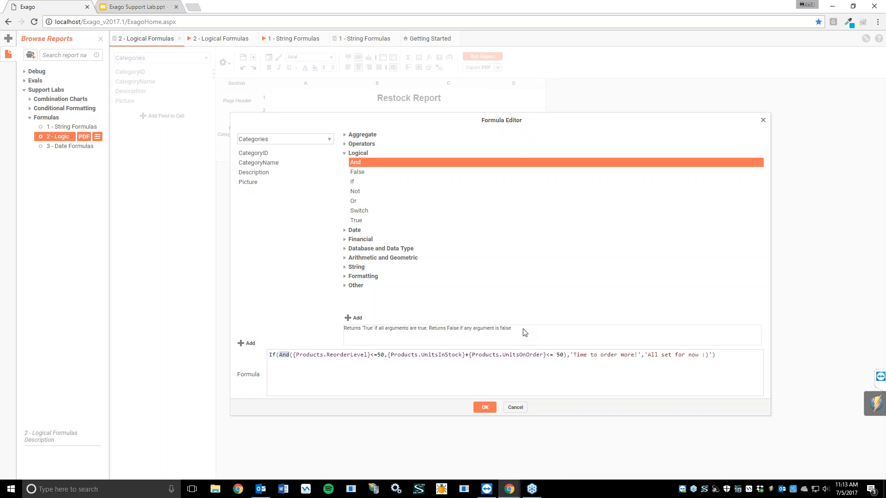
Examine the And function's arguments and the two result texts in the Status formula
{"action": "left_click", "coordinate": [354, 380]}
{"action": "left_click", "coordinate": [286, 355]}
{"action": "left_click_drag", "start_coordinate": [279, 356], "coordinate": [293, 356]}
{"action": "left_click", "coordinate": [283, 359]}
{"action": "left_click_drag", "start_coordinate": [293, 355], "coordinate": [566, 359]}
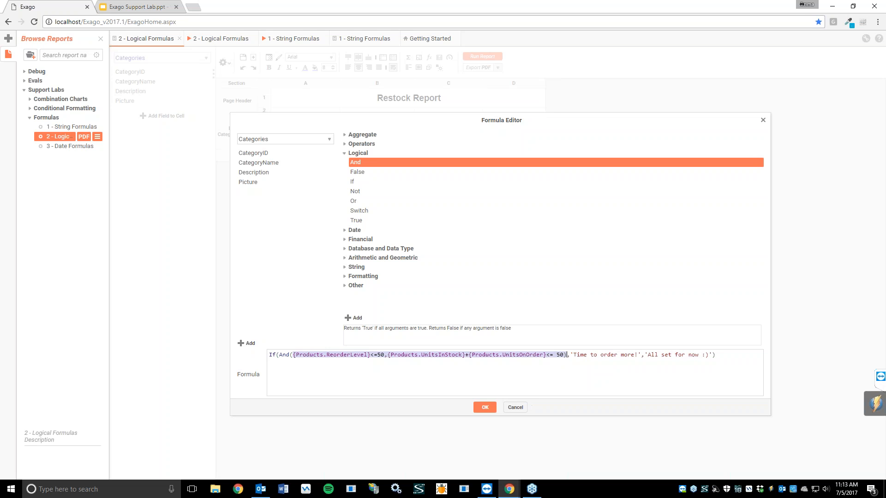
{"action": "key", "text": "End"}
{"action": "left_click_drag", "start_coordinate": [570, 354], "coordinate": [644, 354]}
{"action": "left_click", "coordinate": [628, 371]}
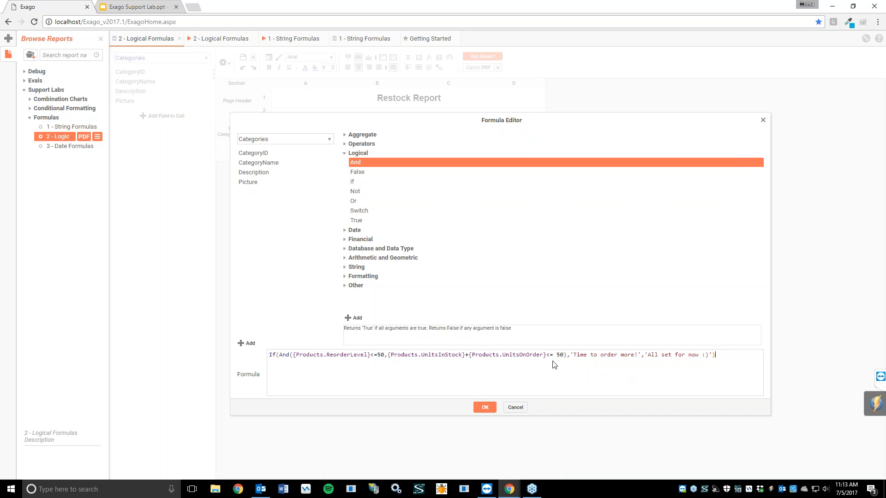
{"action": "left_click_drag", "start_coordinate": [654, 356], "coordinate": [715, 355]}
{"action": "left_click", "coordinate": [677, 382]}
Examine the reorder level condition and the combined units in stock and on order condition separately
{"action": "left_click_drag", "start_coordinate": [281, 355], "coordinate": [385, 356]}
{"action": "left_click", "coordinate": [293, 356]}
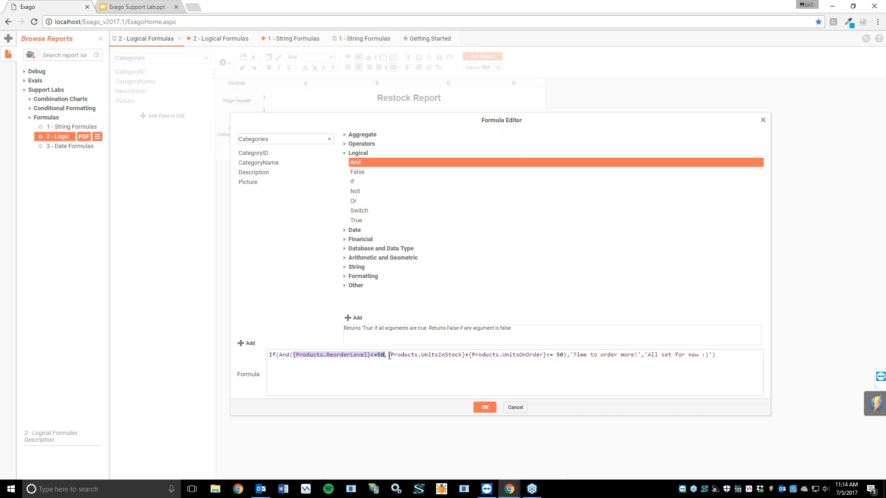
{"action": "left_click_drag", "start_coordinate": [387, 355], "coordinate": [565, 355]}
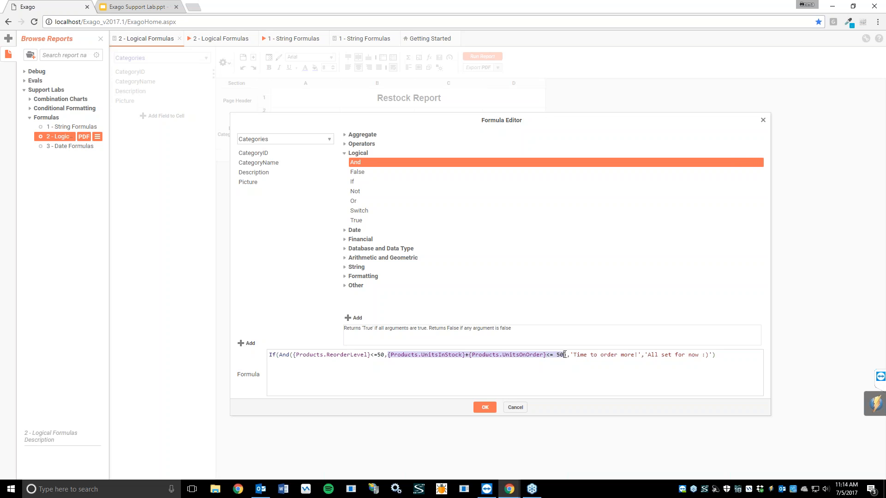
{"action": "left_click", "coordinate": [544, 379]}
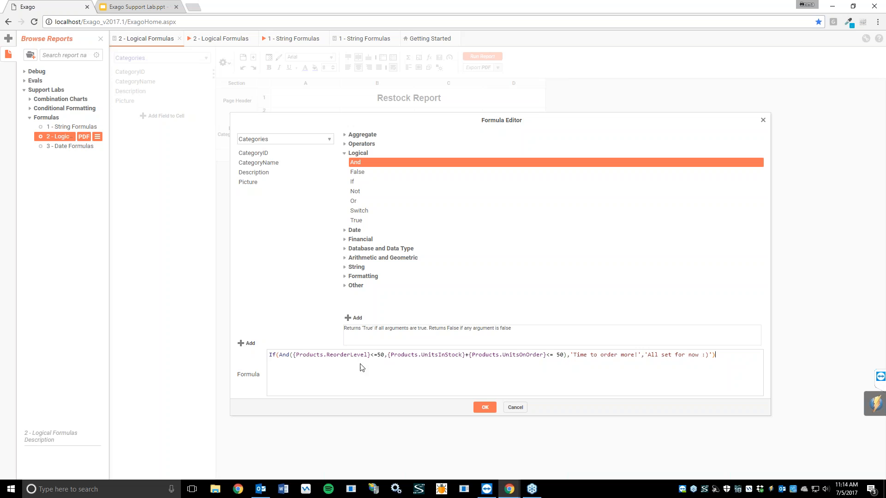
Trace the If function's 'Time to order more!' and 'All set for now :)' results and accept the Status formula
{"action": "left_click_drag", "start_coordinate": [270, 355], "coordinate": [277, 356]}
{"action": "left_click", "coordinate": [718, 356]}
{"action": "left_click_drag", "start_coordinate": [571, 356], "coordinate": [642, 355]}
{"action": "left_click", "coordinate": [496, 370]}
{"action": "double_click", "coordinate": [290, 355]}
{"action": "left_click", "coordinate": [640, 354]}
{"action": "left_click_drag", "start_coordinate": [645, 355], "coordinate": [708, 356]}
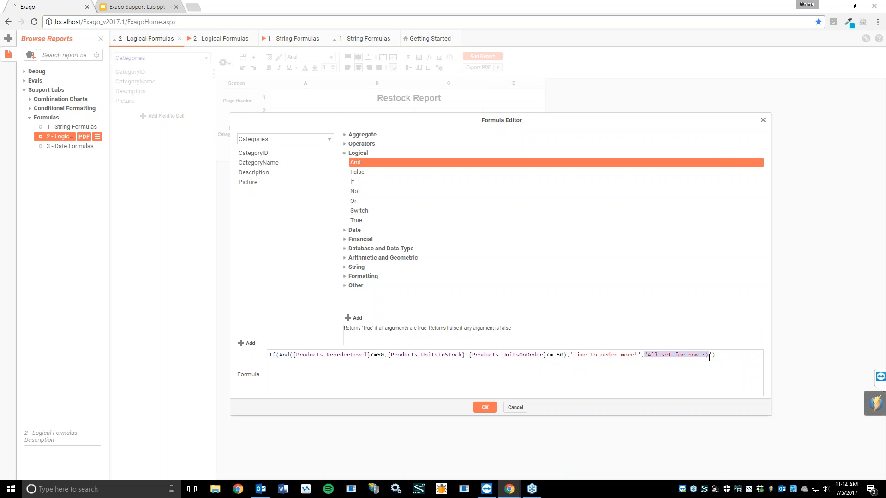
{"action": "left_click", "coordinate": [683, 375]}
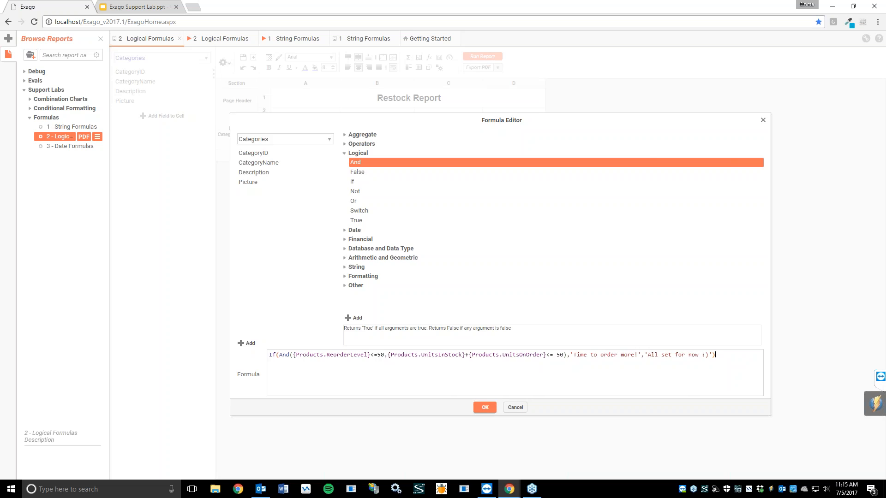
{"action": "left_click", "coordinate": [485, 407]}
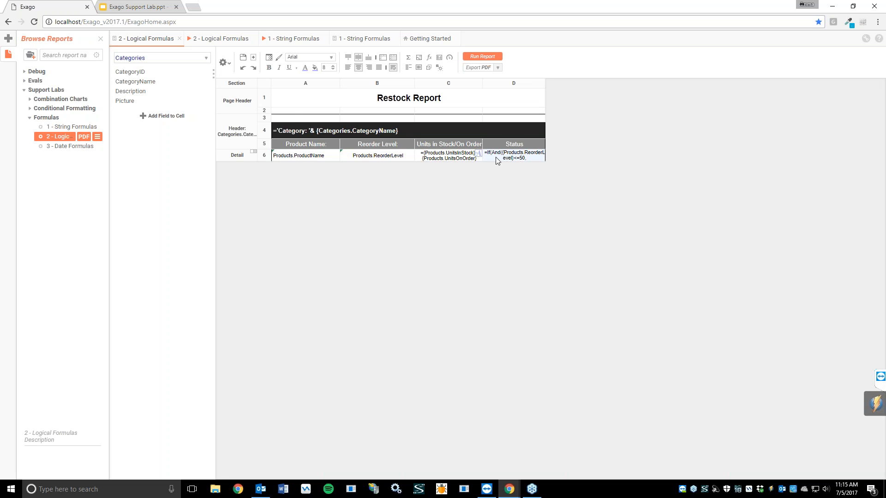
Run the 2 - Logical Formulas report and compare the Status texts of the first Beverages rows with their unit quantities
{"action": "left_click", "coordinate": [482, 56]}
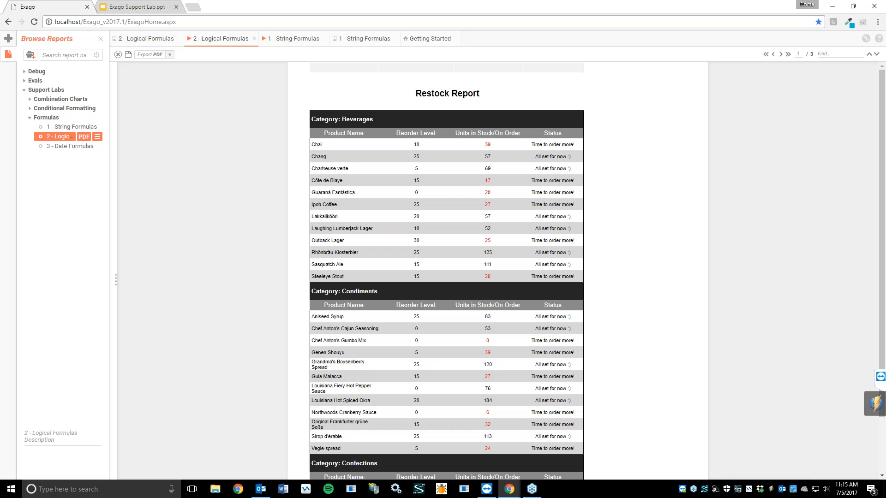
{"action": "left_click_drag", "start_coordinate": [533, 145], "coordinate": [579, 147]}
{"action": "left_click_drag", "start_coordinate": [534, 155], "coordinate": [576, 165]}
{"action": "left_click", "coordinate": [481, 158]}
{"action": "left_click", "coordinate": [201, 180]}
Run the 3 - Date Formulas report, open it for editing as well, and show its report output
{"action": "left_click", "coordinate": [60, 147]}
{"action": "left_click", "coordinate": [98, 146]}
{"action": "left_click", "coordinate": [117, 167]}
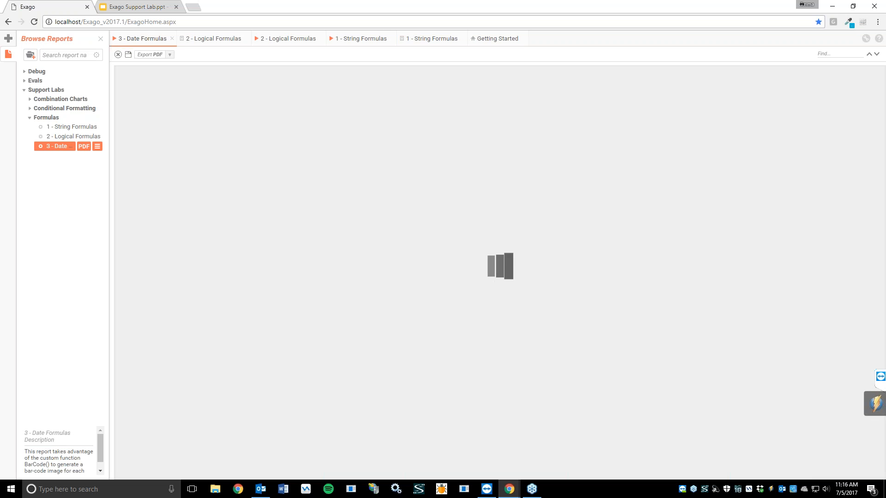
{"action": "double_click", "coordinate": [54, 146]}
{"action": "left_click", "coordinate": [210, 38]}
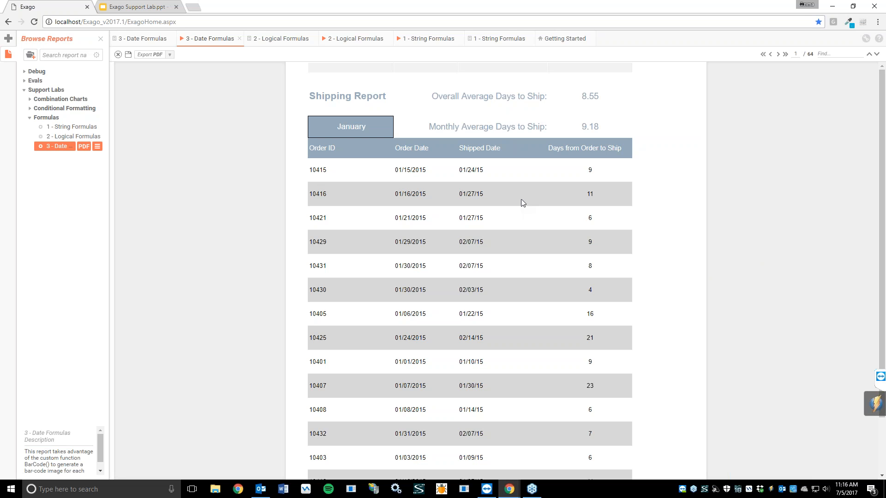
Examine the Shipping Report's title and the first order's Order Date, Shipped Date and Days from Order to Ship
{"action": "left_click_drag", "start_coordinate": [308, 96], "coordinate": [389, 106]}
{"action": "left_click", "coordinate": [392, 107]}
{"action": "left_click", "coordinate": [805, 296]}
{"action": "left_click", "coordinate": [731, 351]}
{"action": "left_click_drag", "start_coordinate": [395, 169], "coordinate": [498, 173]}
{"action": "left_click", "coordinate": [497, 173]}
{"action": "left_click_drag", "start_coordinate": [583, 171], "coordinate": [610, 172]}
{"action": "left_click", "coordinate": [612, 172]}
Look through the January orders and examine the Overall Average Days to Ship heading
{"action": "scroll", "coordinate": [503, 253], "scroll_direction": "down", "scroll_amount": 2}
{"action": "scroll", "coordinate": [503, 253], "scroll_direction": "up", "scroll_amount": 2}
{"action": "left_click_drag", "start_coordinate": [430, 96], "coordinate": [615, 99]}
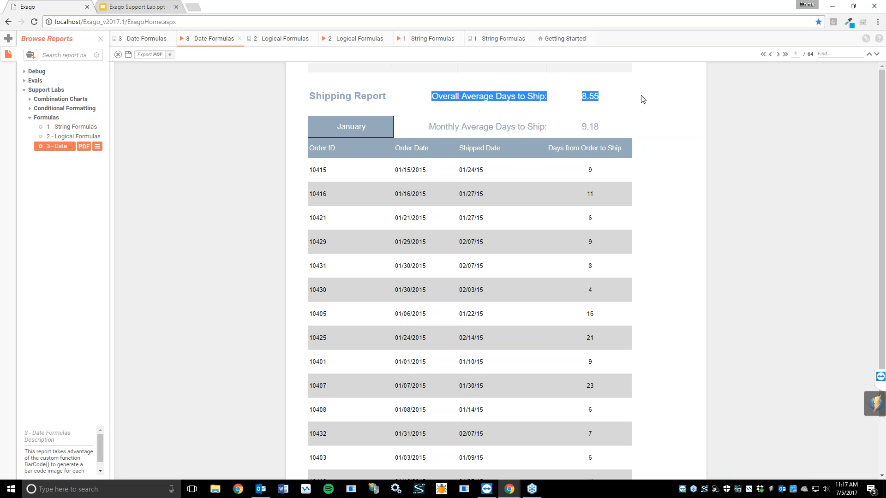
{"action": "left_click", "coordinate": [613, 100]}
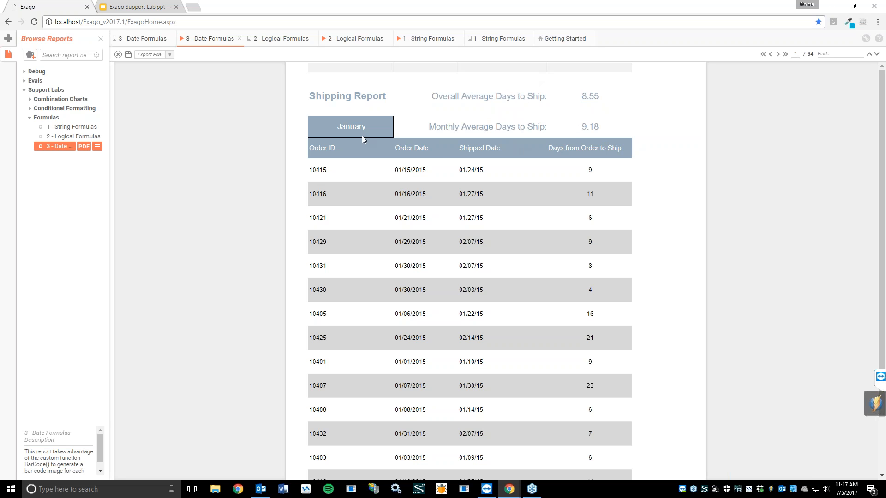
Review the month header cell's MonthName formula in the 3 - Date Formulas design, accept it, and compare it with the report output
{"action": "left_click", "coordinate": [152, 40]}
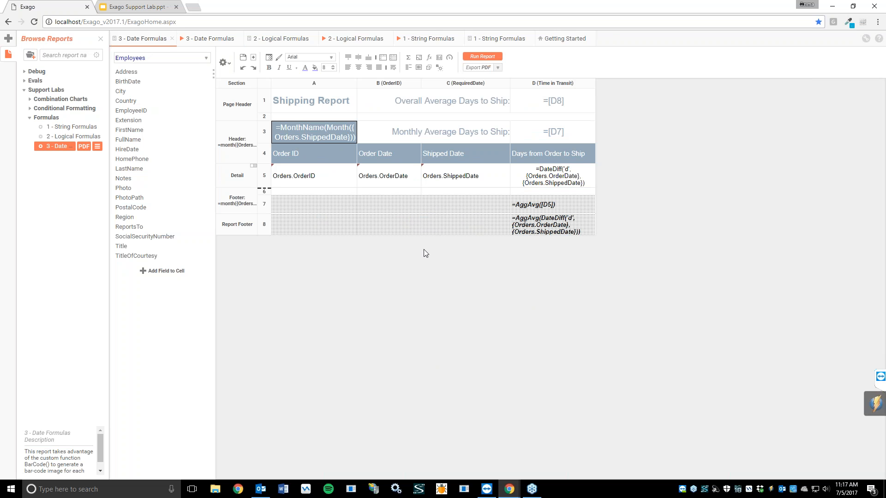
{"action": "left_click", "coordinate": [312, 134]}
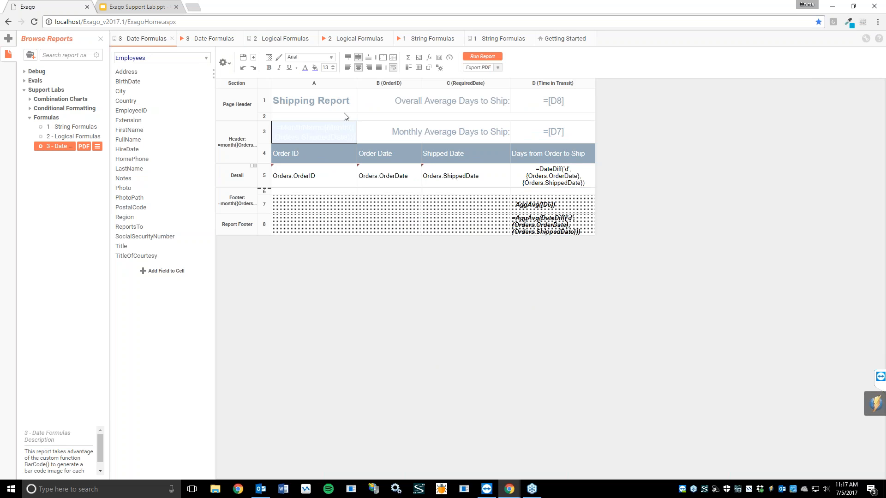
{"action": "left_click", "coordinate": [428, 57]}
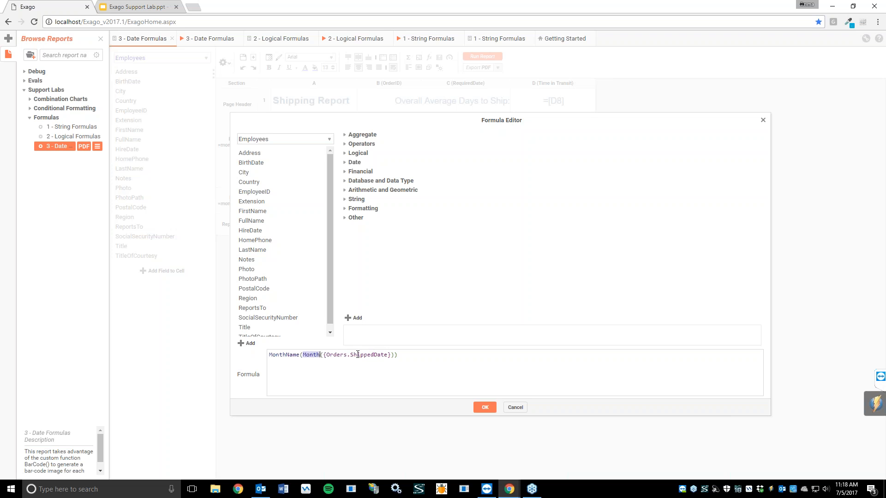
{"action": "left_click", "coordinate": [401, 362]}
{"action": "left_click_drag", "start_coordinate": [269, 355], "coordinate": [301, 355]}
{"action": "left_click", "coordinate": [438, 365]}
{"action": "left_click", "coordinate": [485, 407]}
{"action": "left_click", "coordinate": [207, 38]}
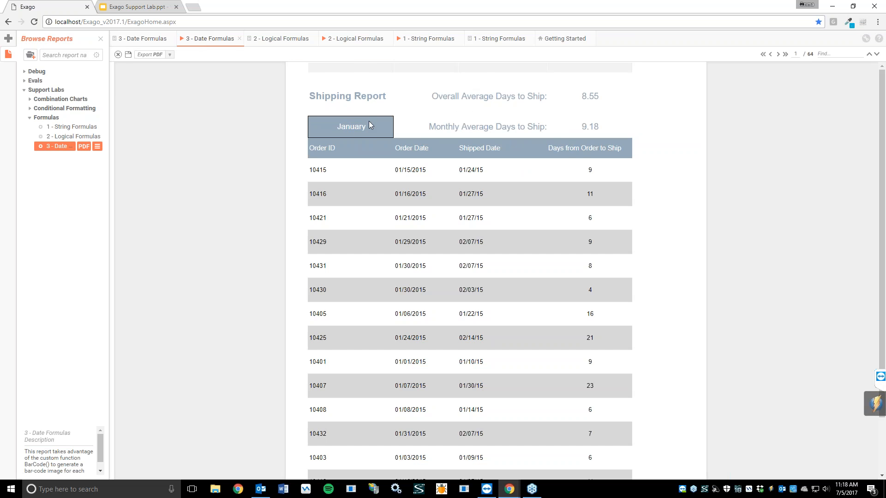
{"action": "left_click", "coordinate": [136, 41]}
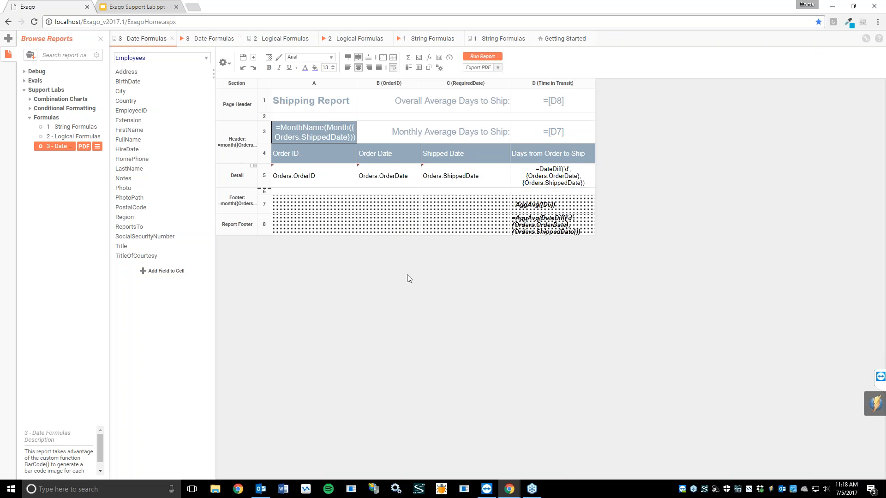
Widen the Section column to read the month group header's full formula, check its section options, and narrow the column
{"action": "left_click_drag", "start_coordinate": [257, 84], "coordinate": [318, 84]}
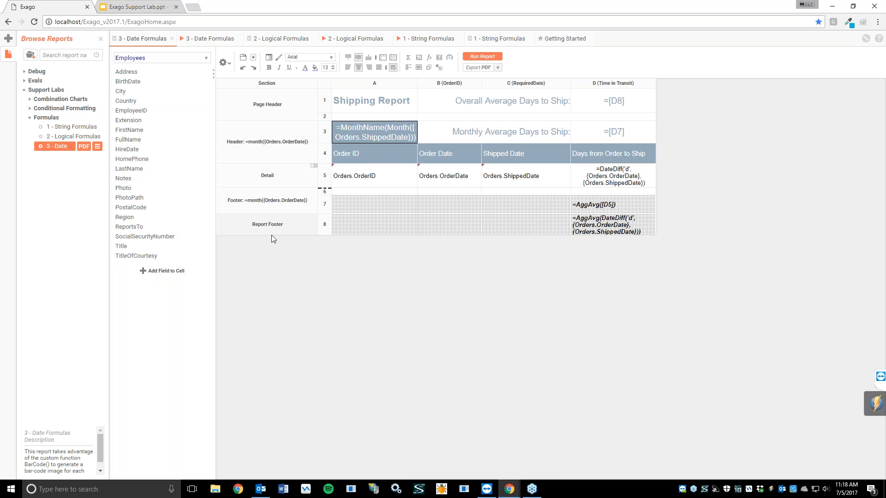
{"action": "right_click", "coordinate": [262, 139]}
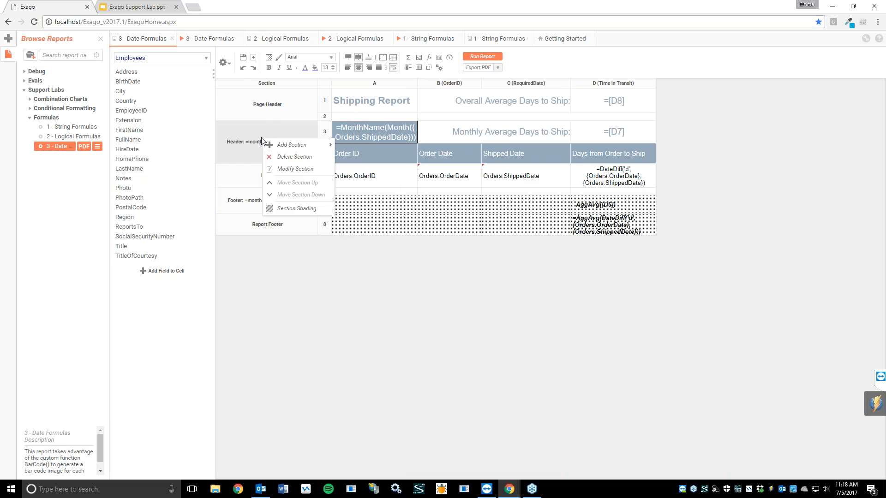
{"action": "left_click", "coordinate": [267, 194]}
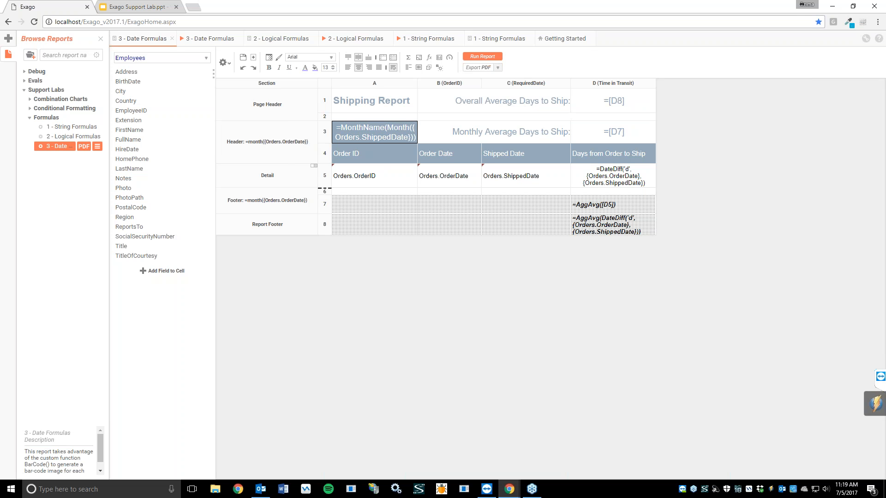
{"action": "left_click_drag", "start_coordinate": [317, 83], "coordinate": [281, 84]}
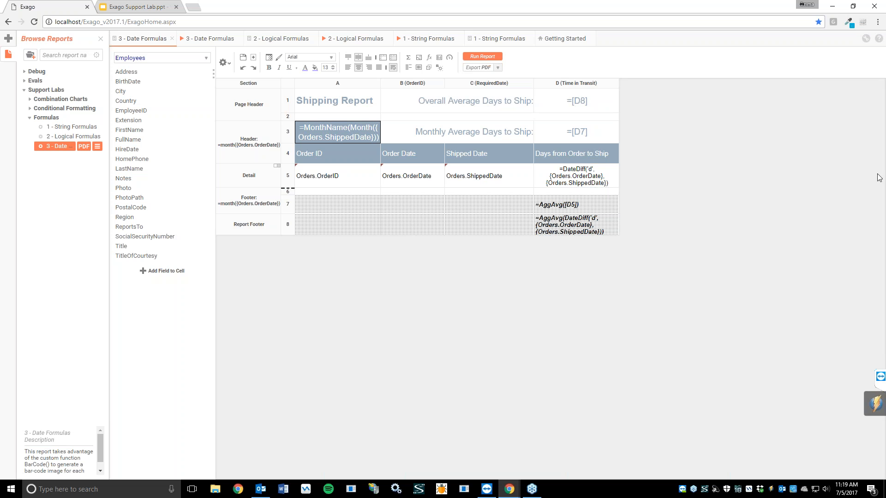
Open the formula of the Days from Order to Ship detail cell and read the description of the DateDiff function
{"action": "left_click", "coordinate": [578, 181]}
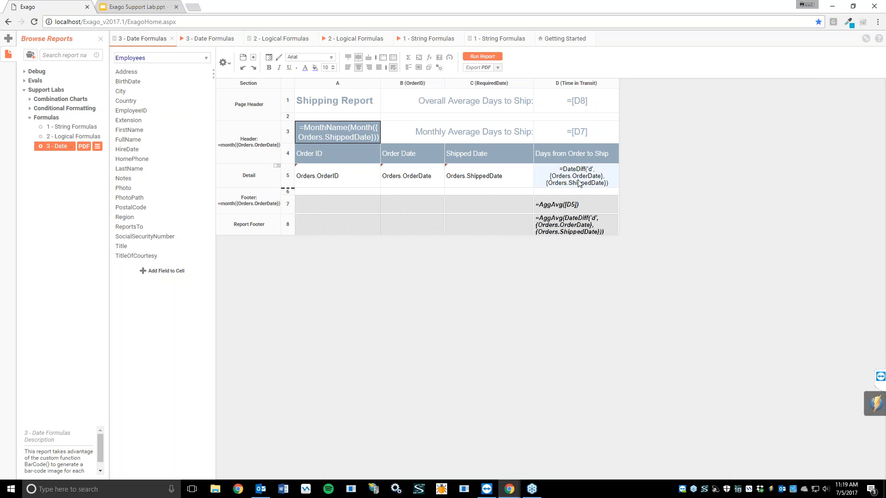
{"action": "left_click", "coordinate": [429, 58]}
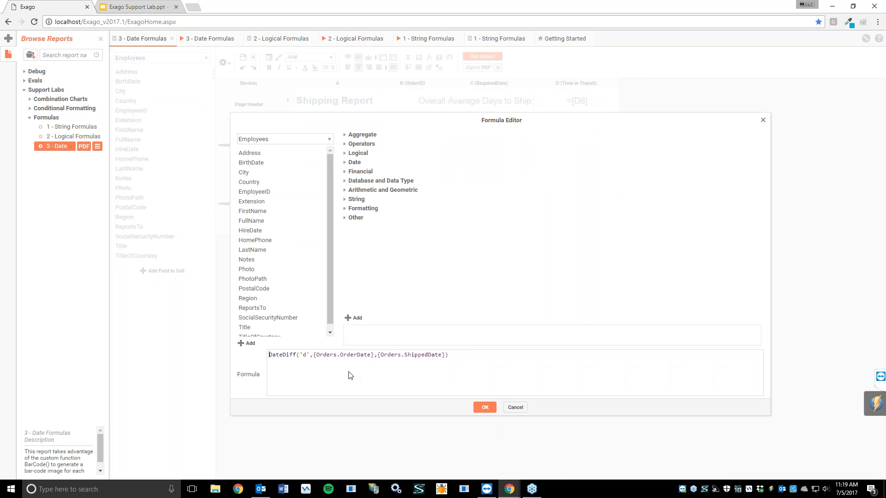
{"action": "left_click", "coordinate": [359, 163]}
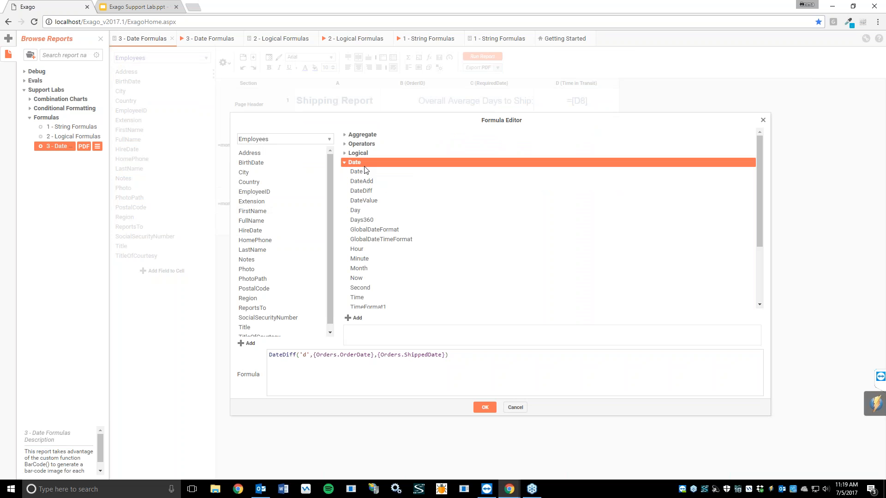
{"action": "left_click", "coordinate": [371, 191]}
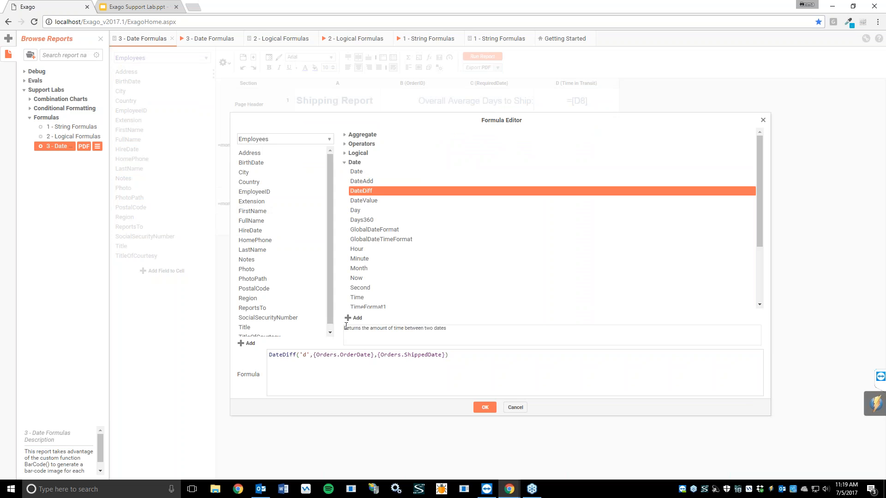
{"action": "left_click_drag", "start_coordinate": [360, 328], "coordinate": [447, 328]}
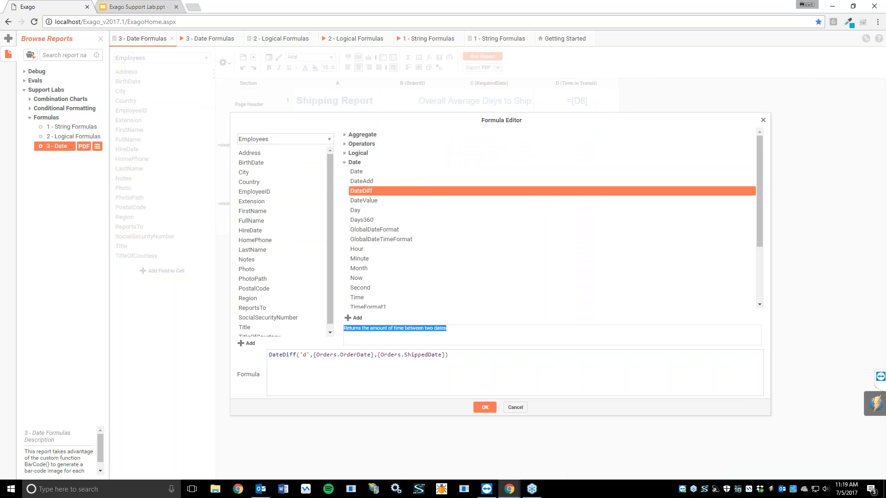
{"action": "left_click", "coordinate": [459, 332]}
{"action": "left_click", "coordinate": [450, 355]}
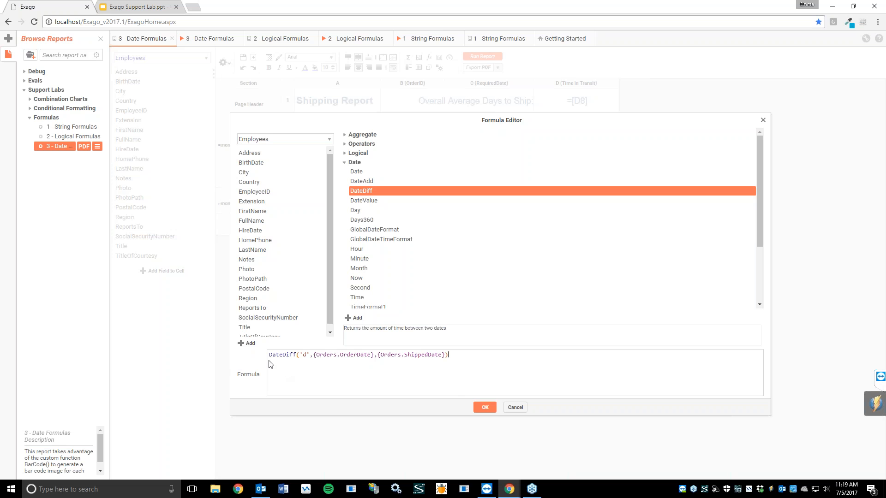
Examine the 'd' interval and the Orders.OrderDate and Orders.ShippedDate arguments of the DateDiff formula, and accept it
{"action": "left_click", "coordinate": [300, 356]}
{"action": "left_click_drag", "start_coordinate": [299, 355], "coordinate": [309, 356]}
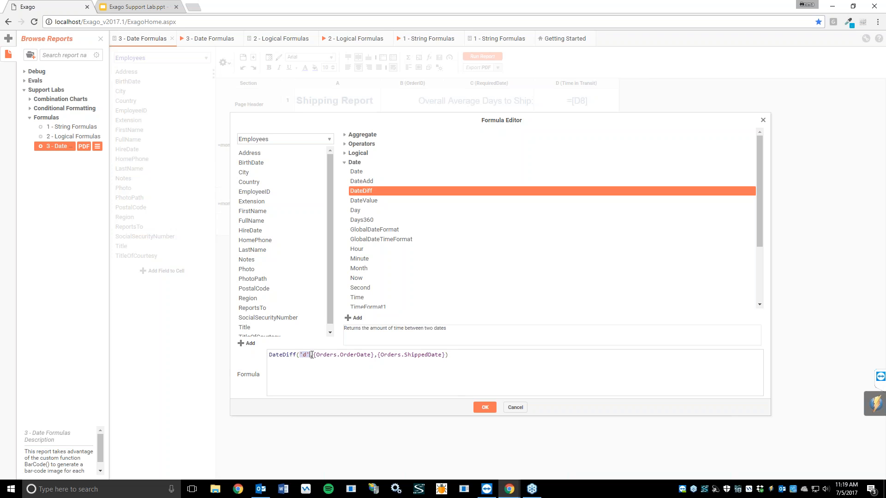
{"action": "left_click", "coordinate": [305, 377]}
{"action": "left_click_drag", "start_coordinate": [303, 355], "coordinate": [307, 355]}
{"action": "left_click", "coordinate": [298, 384]}
{"action": "left_click", "coordinate": [313, 355]}
{"action": "left_click_drag", "start_coordinate": [313, 354], "coordinate": [446, 354]}
{"action": "left_click", "coordinate": [465, 355]}
{"action": "left_click", "coordinate": [485, 408]}
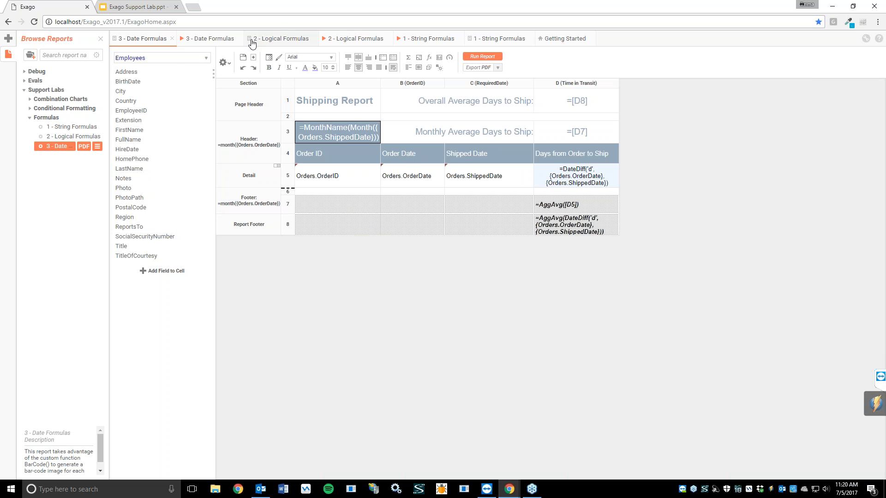
Compare the date formulas design with the report output and examine the Days from Order to Ship values
{"action": "left_click", "coordinate": [208, 38]}
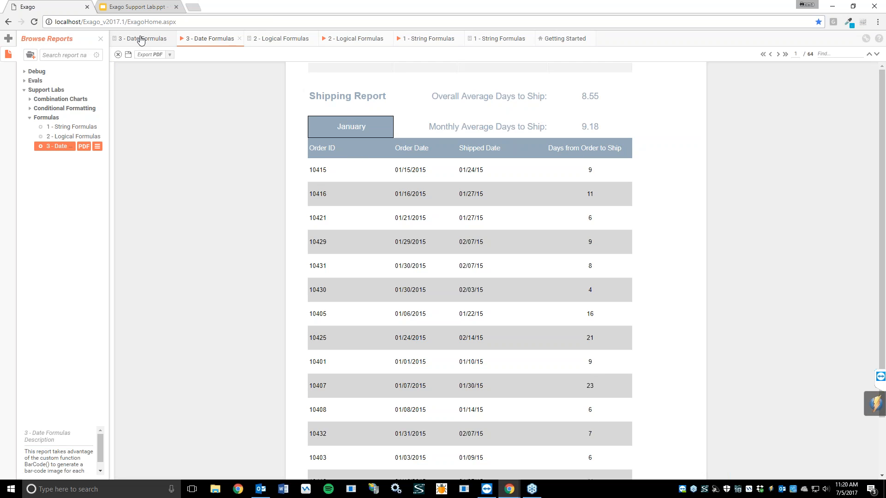
{"action": "left_click", "coordinate": [140, 39]}
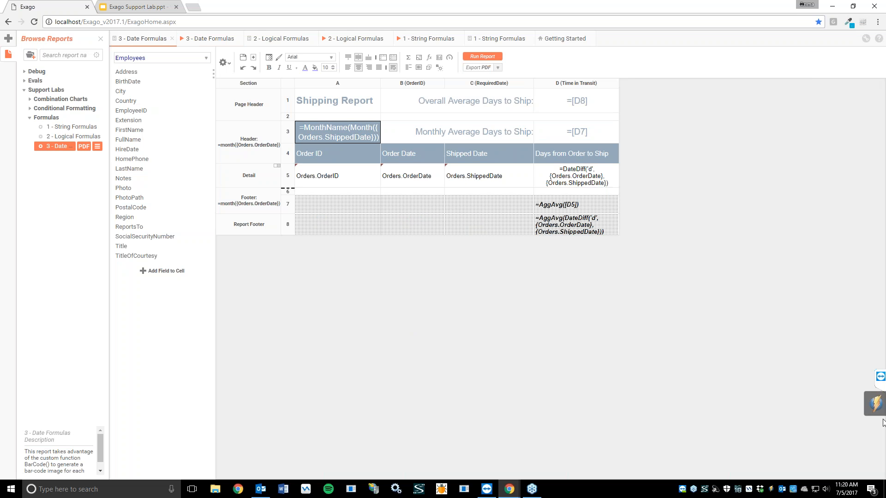
{"action": "left_click", "coordinate": [843, 438]}
{"action": "left_click", "coordinate": [587, 232]}
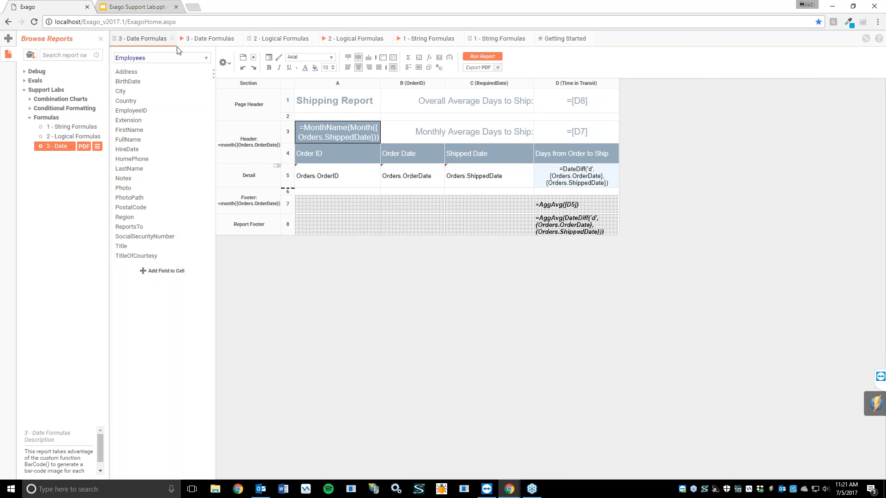
{"action": "left_click", "coordinate": [210, 38]}
{"action": "left_click_drag", "start_coordinate": [590, 170], "coordinate": [597, 292]}
{"action": "left_click", "coordinate": [593, 251]}
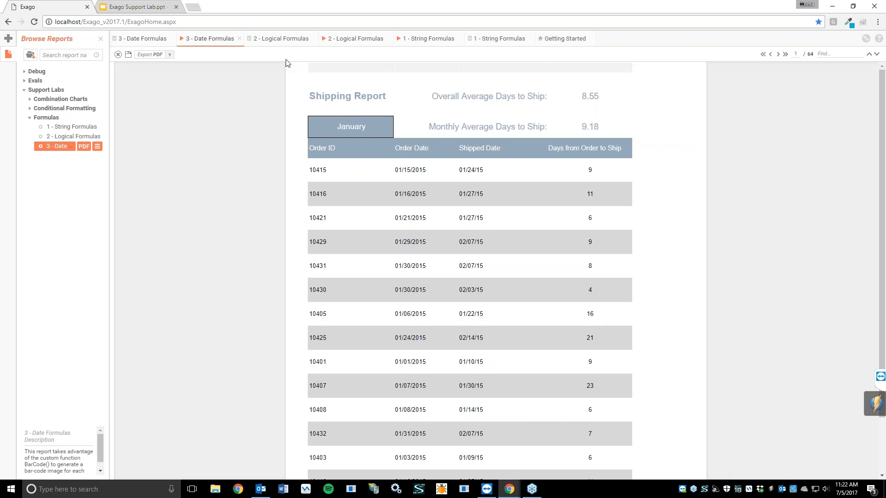
Review the AggAvg([D5]) formula in the month footer and its aggregate functions in the 3 - Date Formulas design, and accept it
{"action": "left_click", "coordinate": [245, 40]}
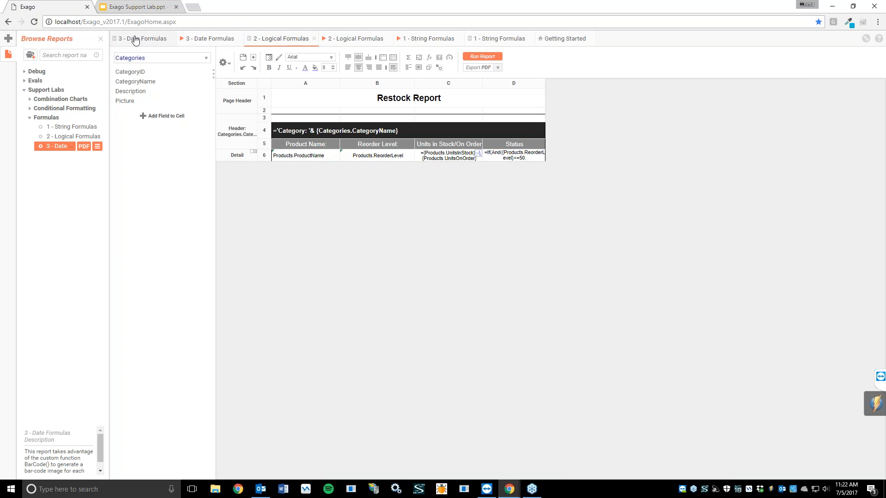
{"action": "left_click", "coordinate": [135, 39]}
{"action": "left_click", "coordinate": [561, 208]}
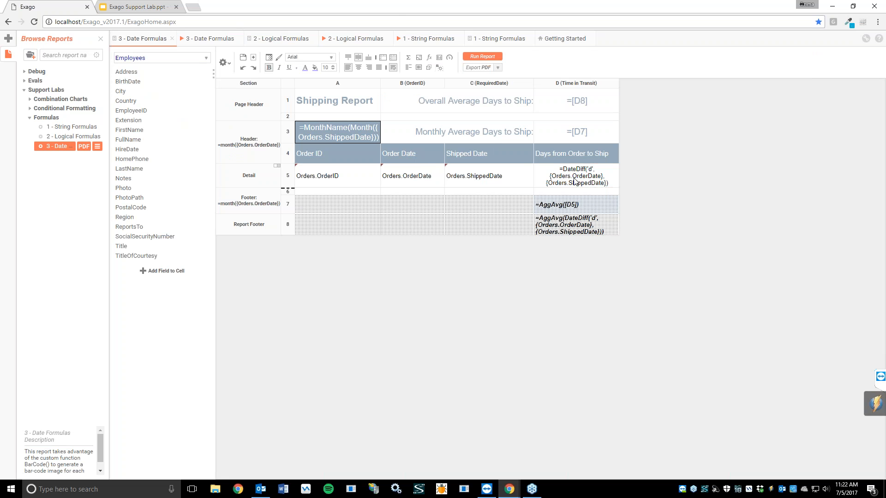
{"action": "left_click", "coordinate": [429, 58]}
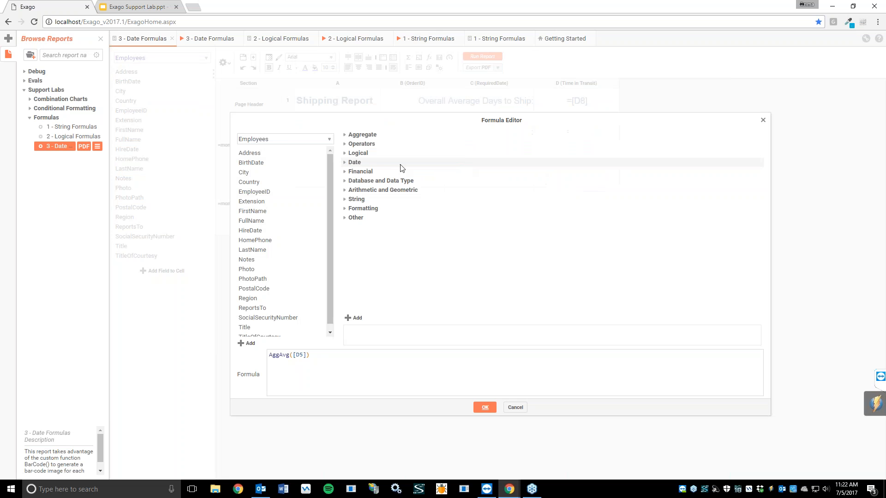
{"action": "left_click", "coordinate": [380, 135]}
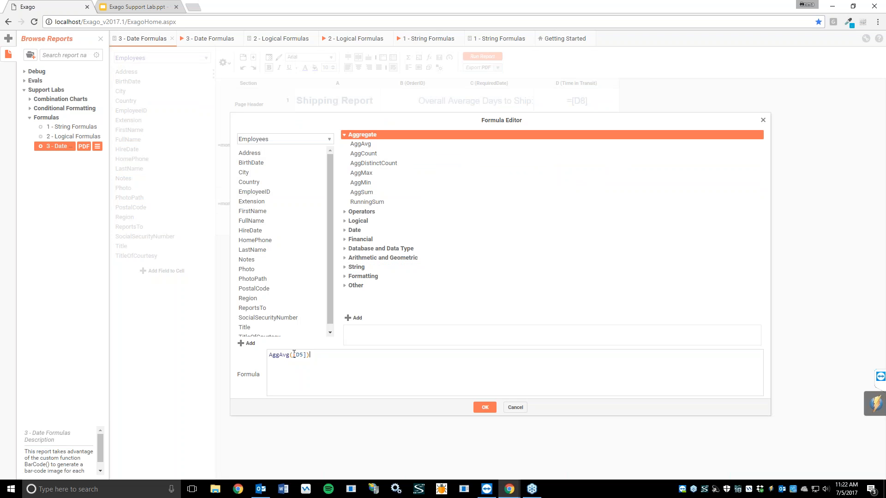
{"action": "left_click_drag", "start_coordinate": [306, 355], "coordinate": [294, 355]}
{"action": "left_click", "coordinate": [323, 355]}
{"action": "left_click", "coordinate": [487, 409]}
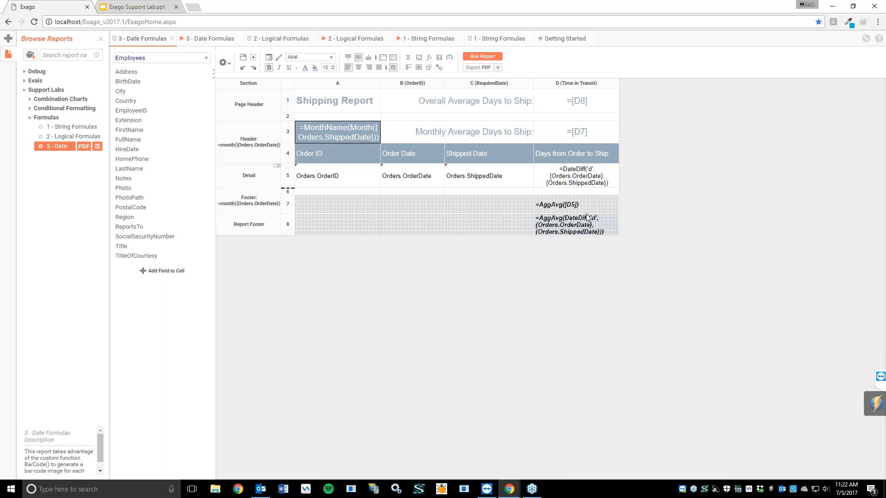
Move the AggAvg([D5]) formula to the report footer under Shipped Date and return it to its month footer cell
{"action": "left_click", "coordinate": [594, 186]}
{"action": "left_click", "coordinate": [564, 225]}
{"action": "left_click_drag", "start_coordinate": [563, 209], "coordinate": [480, 226]}
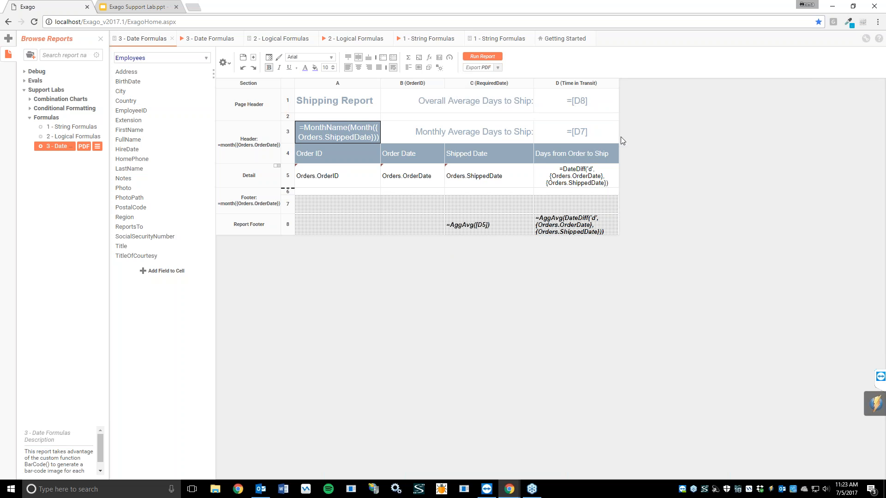
{"action": "left_click_drag", "start_coordinate": [464, 231], "coordinate": [562, 200]}
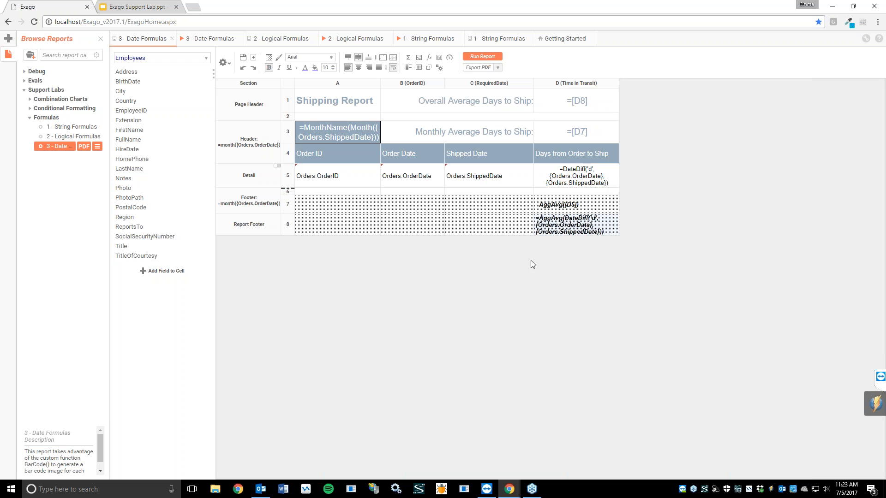
Examine January's Monthly Average Days to Ship heading and value in the date formulas report output
{"action": "left_click", "coordinate": [205, 40]}
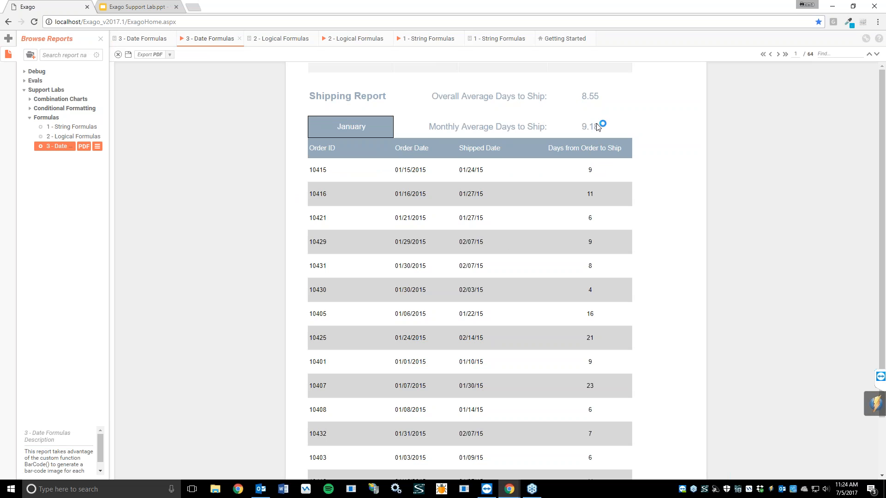
{"action": "left_click_drag", "start_coordinate": [427, 127], "coordinate": [613, 128]}
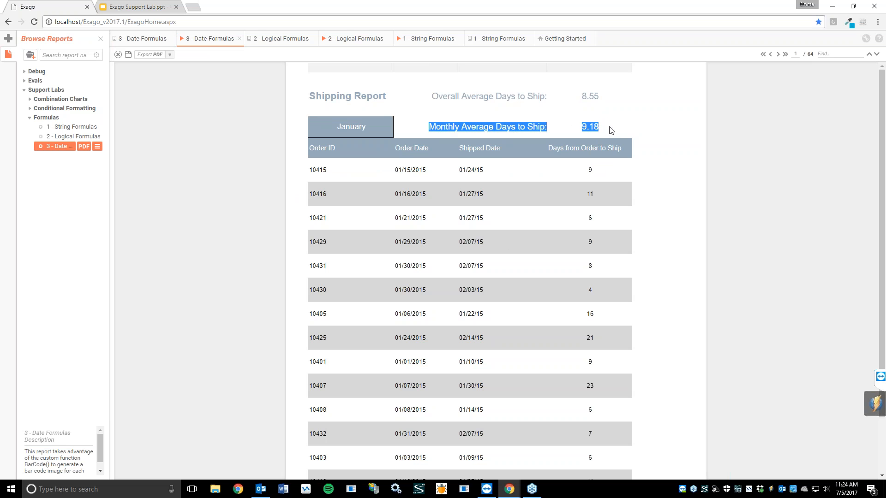
{"action": "left_click", "coordinate": [349, 128]}
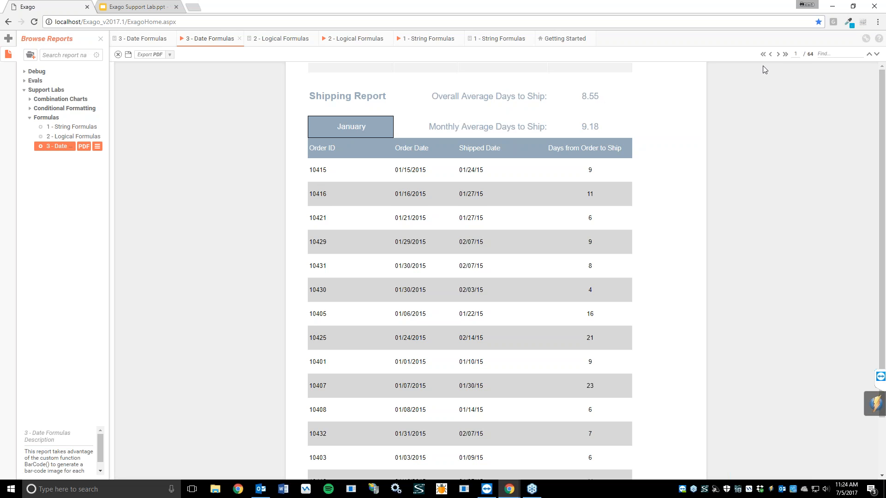
Page forward to the February orders in the report output and examine their Monthly Average Days to Ship
{"action": "left_click", "coordinate": [778, 54]}
{"action": "left_click", "coordinate": [778, 54]}
{"action": "left_click", "coordinate": [778, 54]}
{"action": "left_click", "coordinate": [778, 54]}
{"action": "left_click", "coordinate": [778, 54]}
{"action": "left_click", "coordinate": [778, 54]}
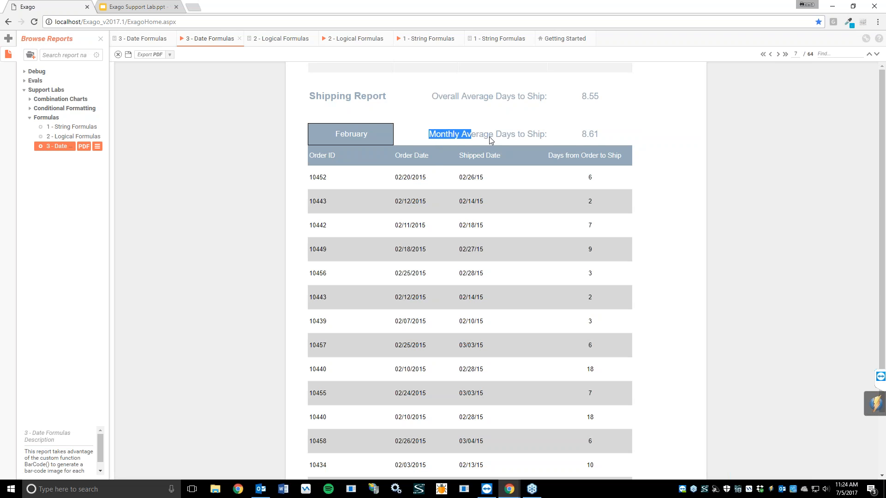
{"action": "left_click_drag", "start_coordinate": [489, 136], "coordinate": [554, 137]}
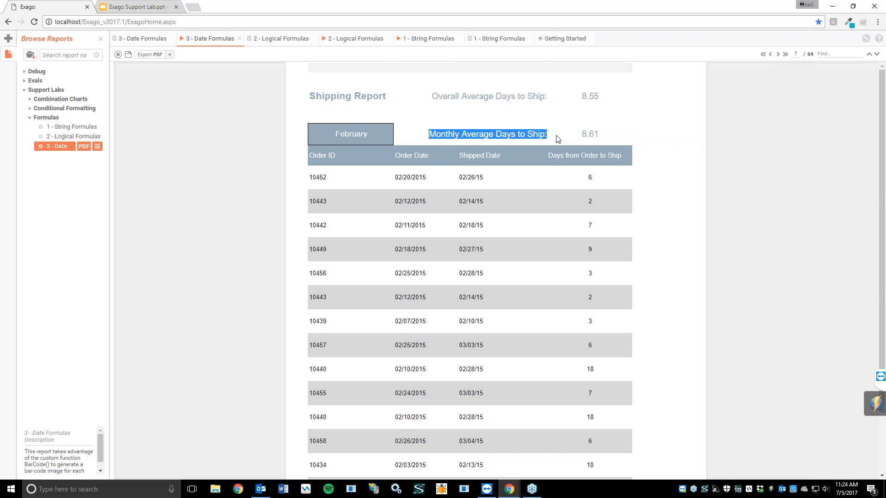
{"action": "left_click", "coordinate": [591, 138]}
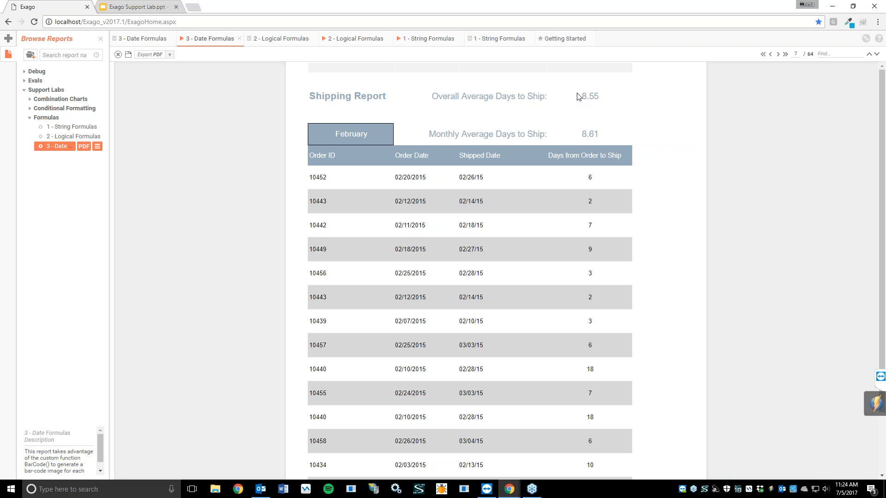
Return to the report's first page and examine January's monthly average value again
{"action": "left_click", "coordinate": [763, 54]}
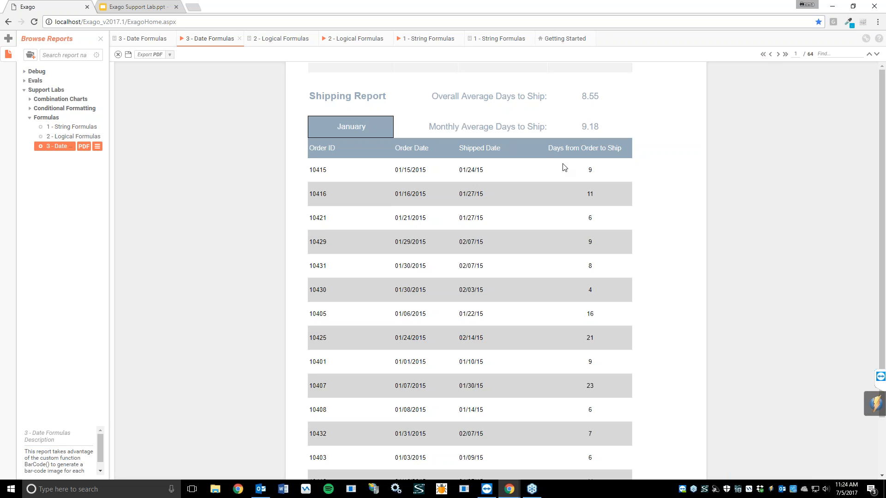
{"action": "left_click_drag", "start_coordinate": [577, 131], "coordinate": [616, 123]}
{"action": "left_click", "coordinate": [636, 131]}
{"action": "left_click", "coordinate": [766, 309]}
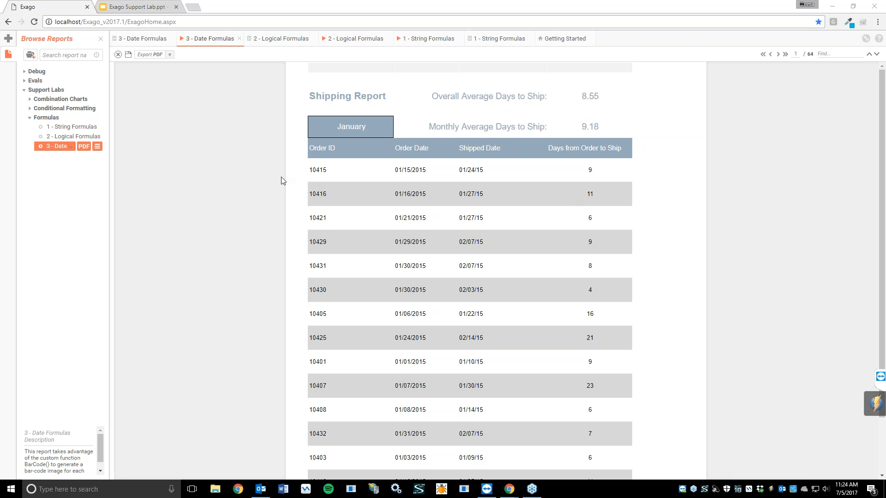
Turn off row suppression for month footer row 7 in the 3 - Date Formulas design
{"action": "left_click", "coordinate": [149, 38]}
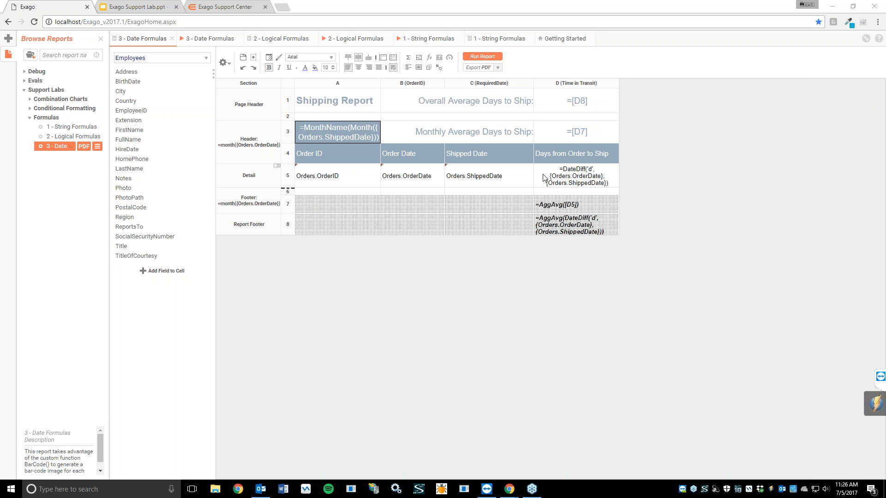
{"action": "right_click", "coordinate": [288, 208]}
{"action": "left_click", "coordinate": [321, 280]}
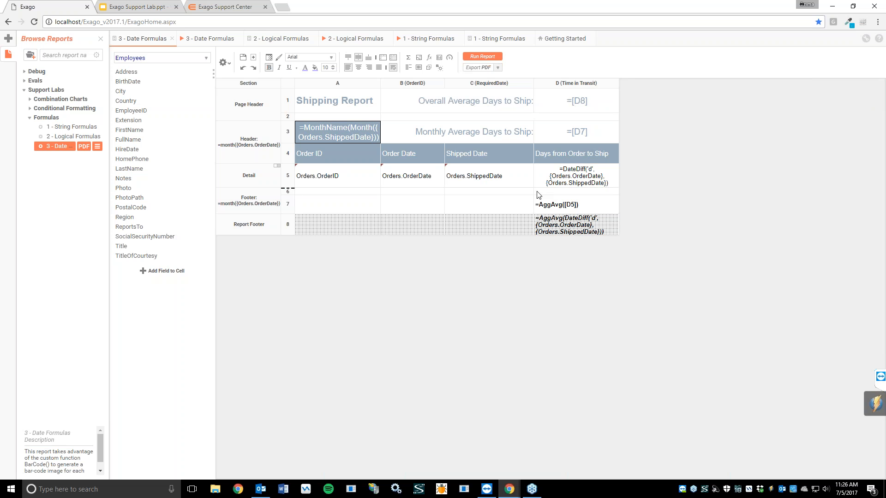
Suppress month footer row 7 containing the AggAvg([D5]) formula again
{"action": "right_click", "coordinate": [288, 207]}
{"action": "left_click", "coordinate": [288, 207]}
{"action": "right_click", "coordinate": [288, 206]}
{"action": "left_click", "coordinate": [585, 373]}
{"action": "right_click", "coordinate": [286, 209]}
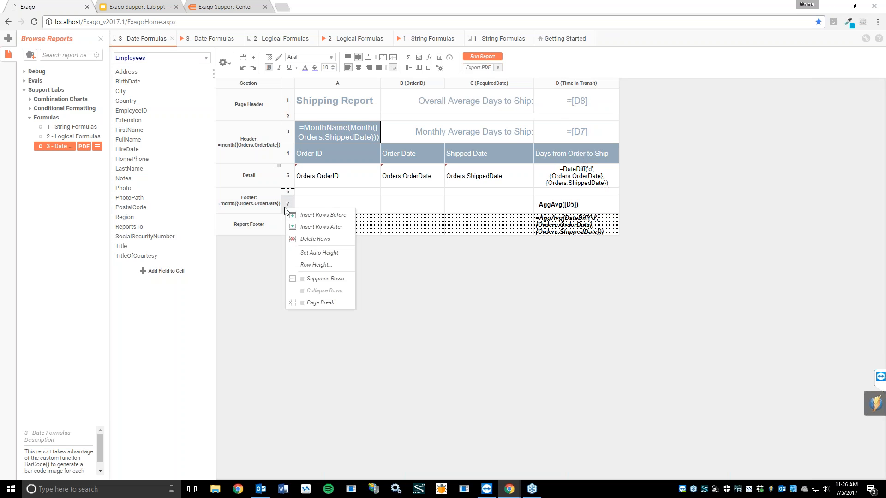
{"action": "left_click", "coordinate": [316, 280]}
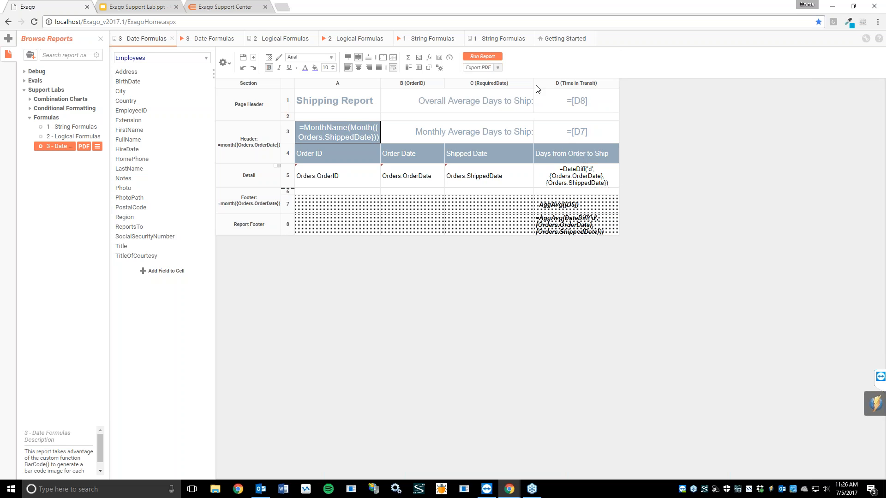